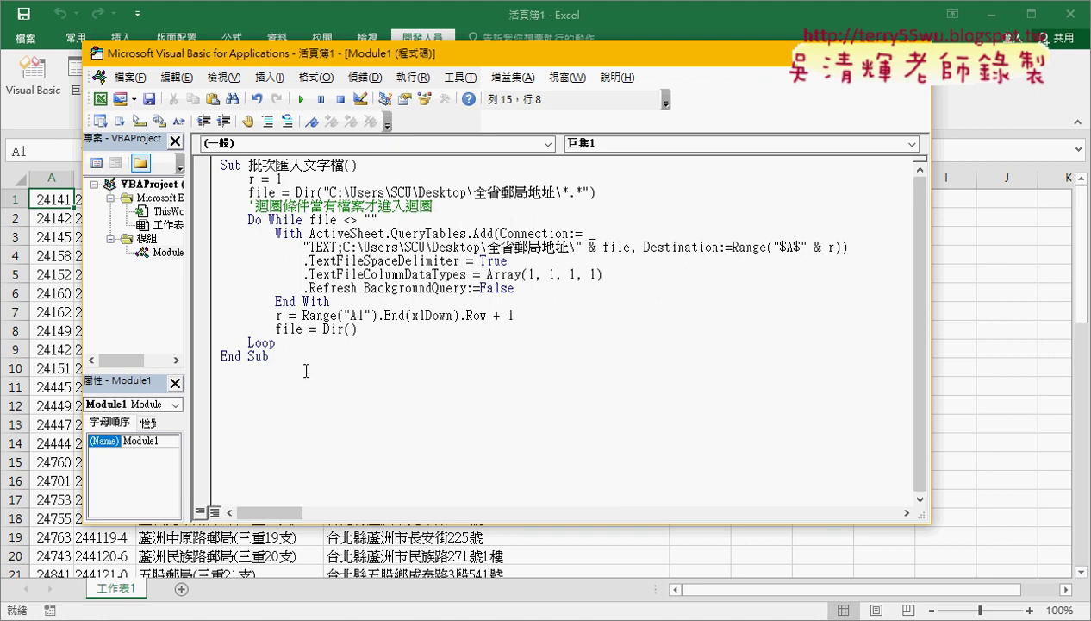
Step: Copy the entire 批次匯入文字檔 macro code from Module1
key(ctrl+a)
right_click(336, 228)
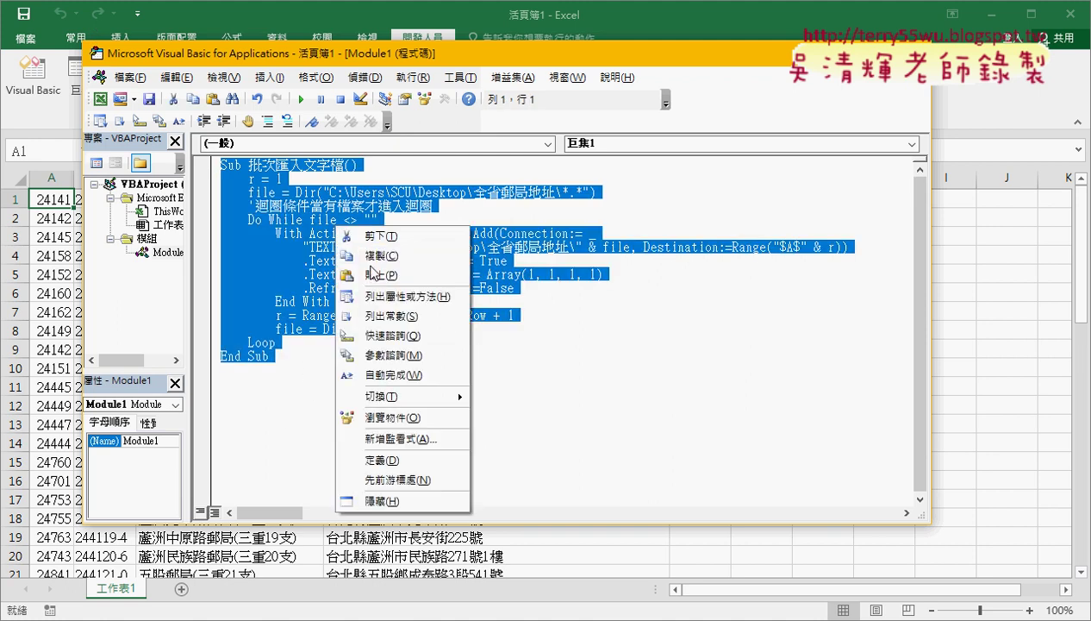
click(369, 255)
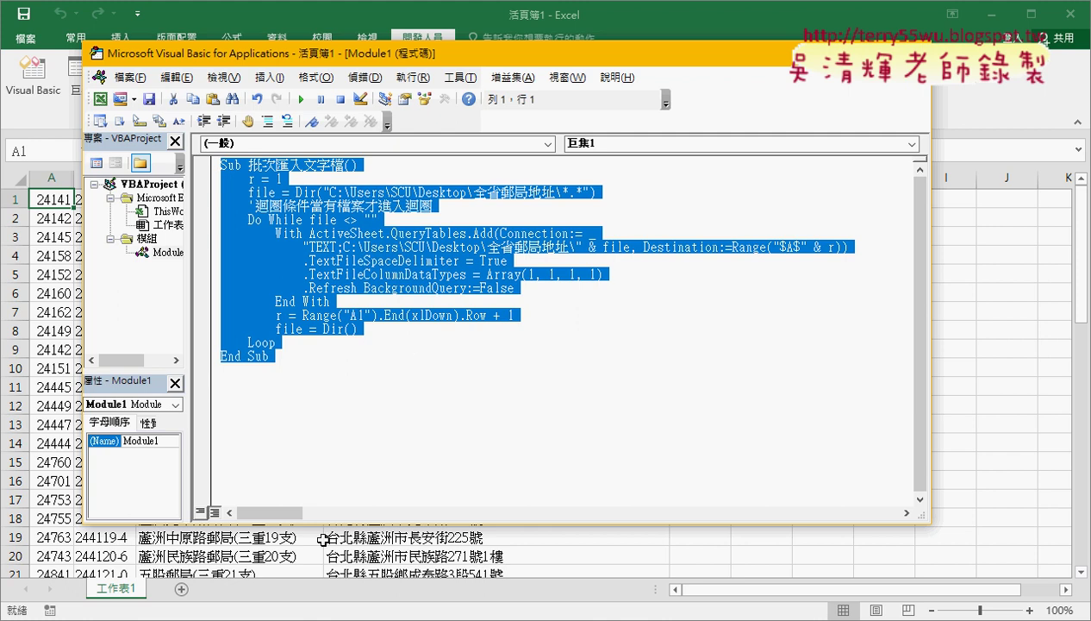
Step: Paste the copied macro code into the Google Docs document below the title
click(274, 570)
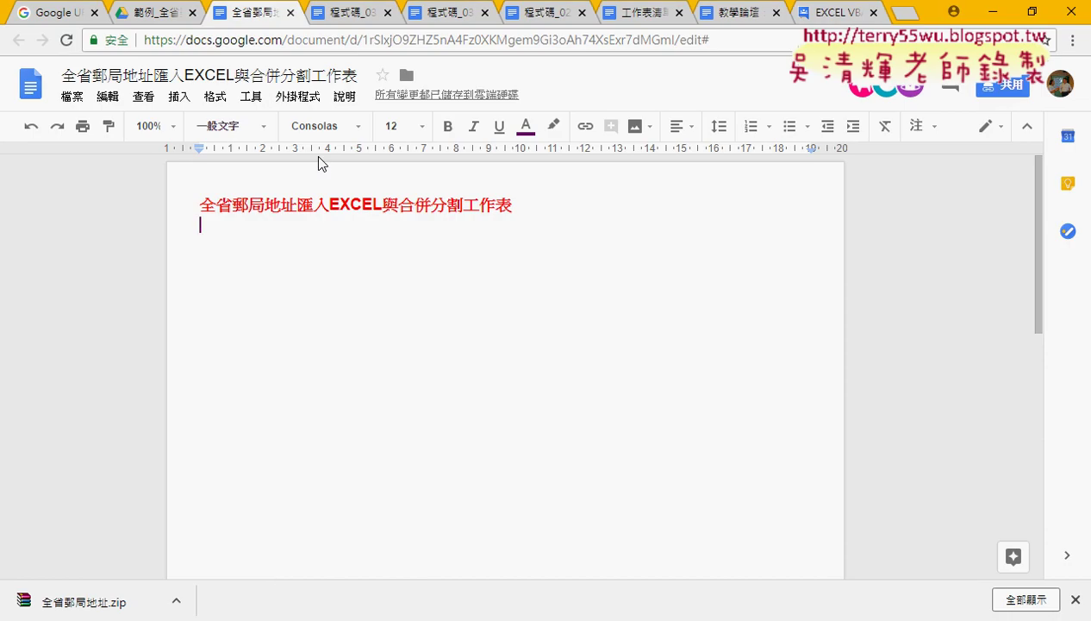
click(162, 18)
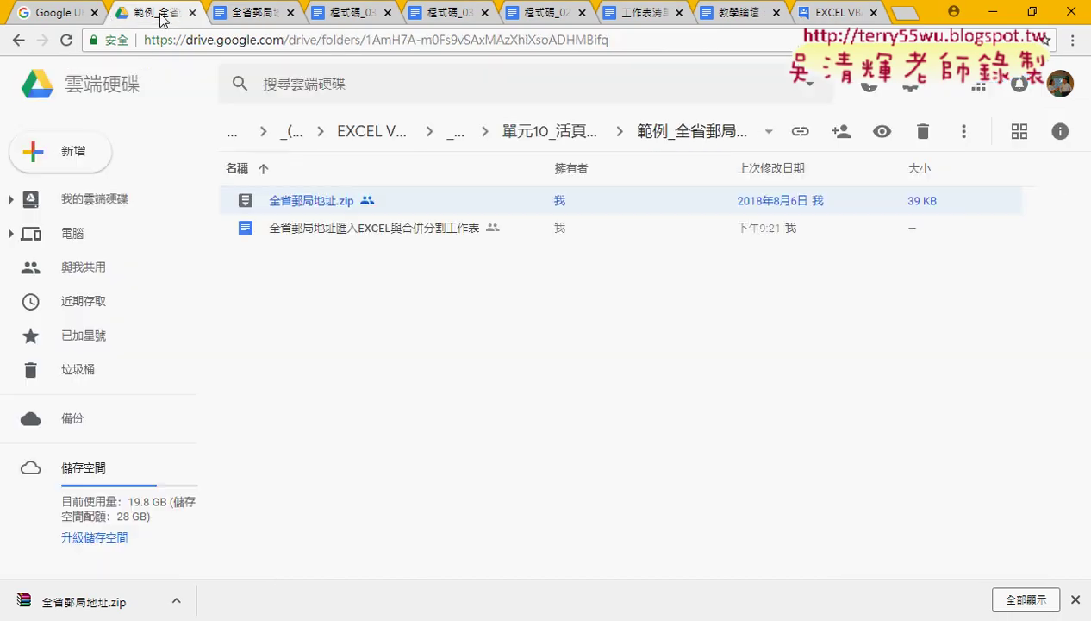
click(82, 151)
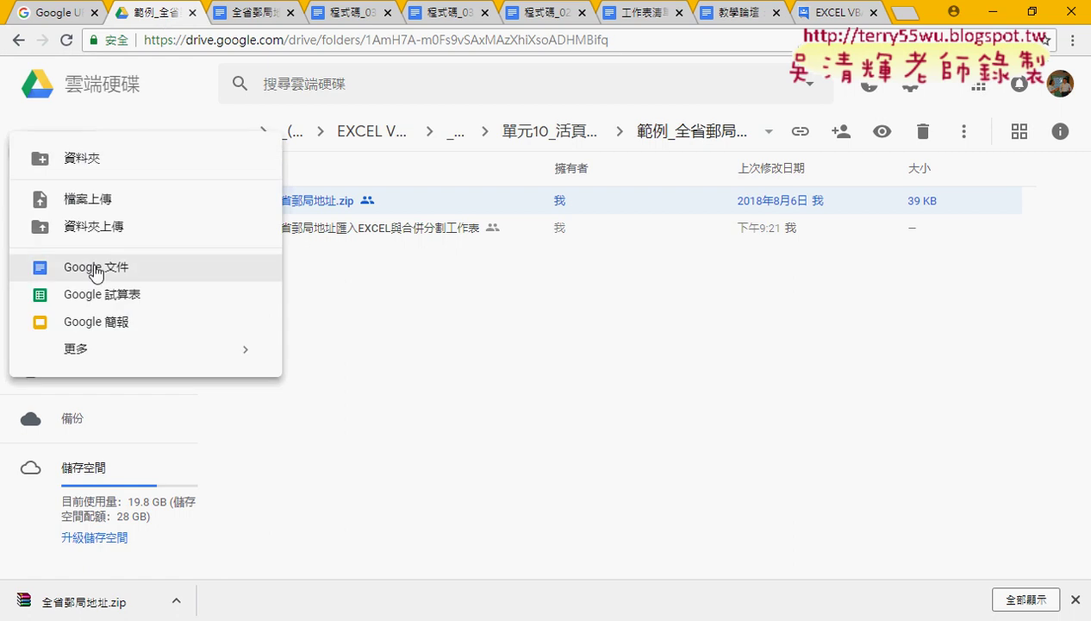
click(229, 13)
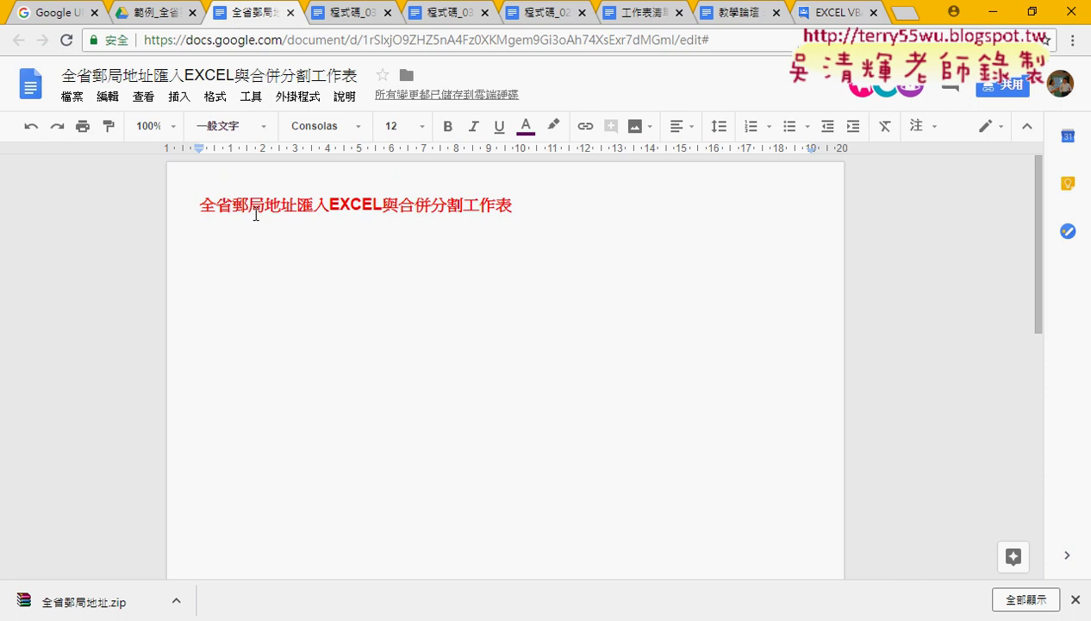
key(ctrl+v)
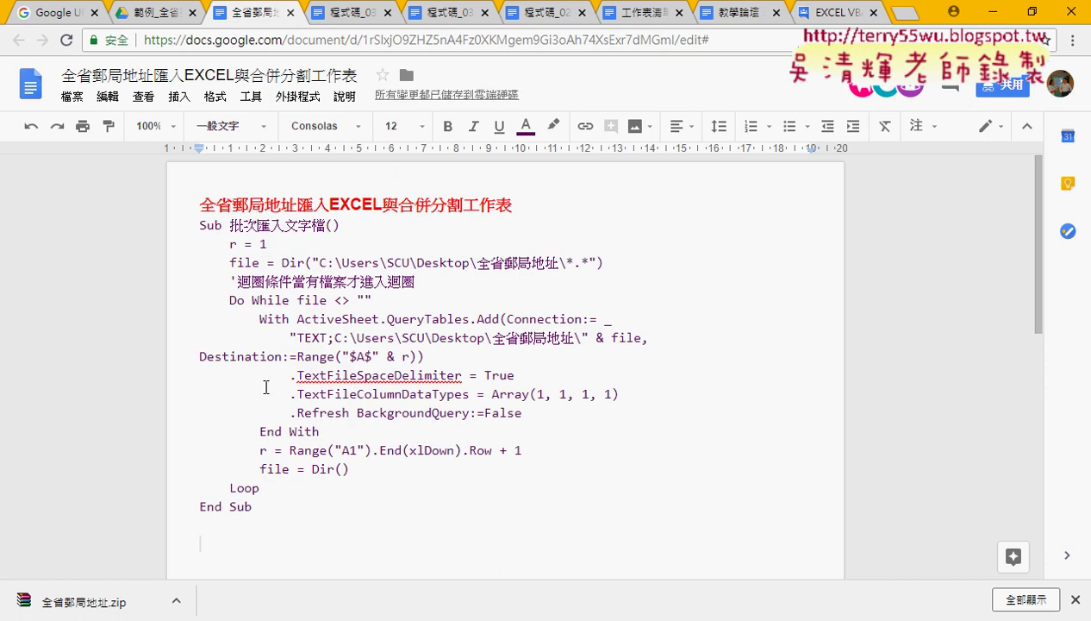
Step: Make the pasted code from r = 1 to End Sub black
drag(250, 505, 177, 226)
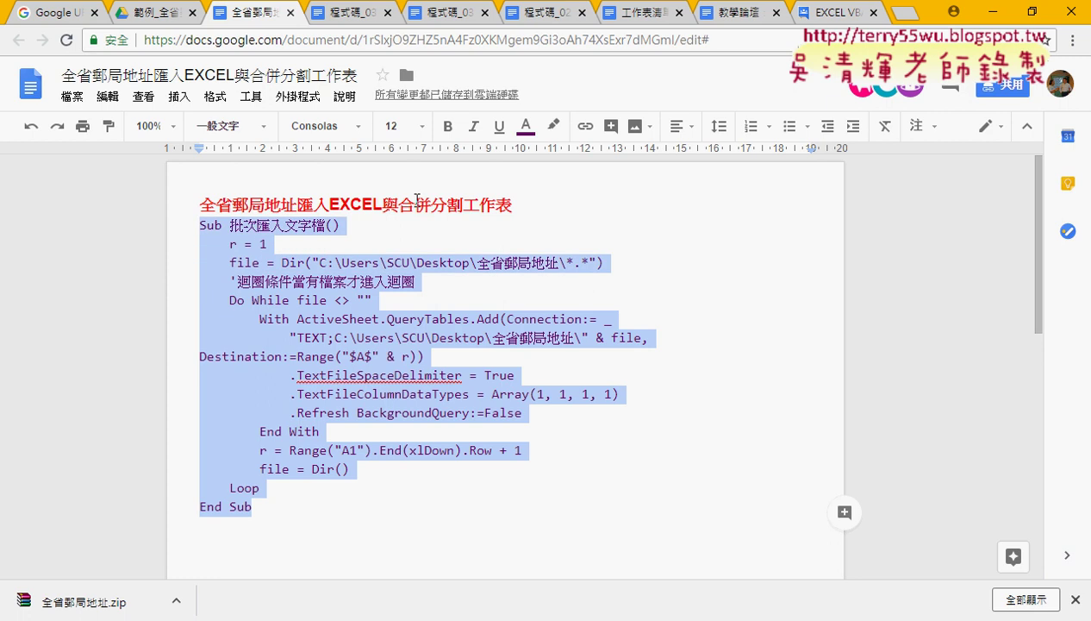
click(525, 126)
click(533, 158)
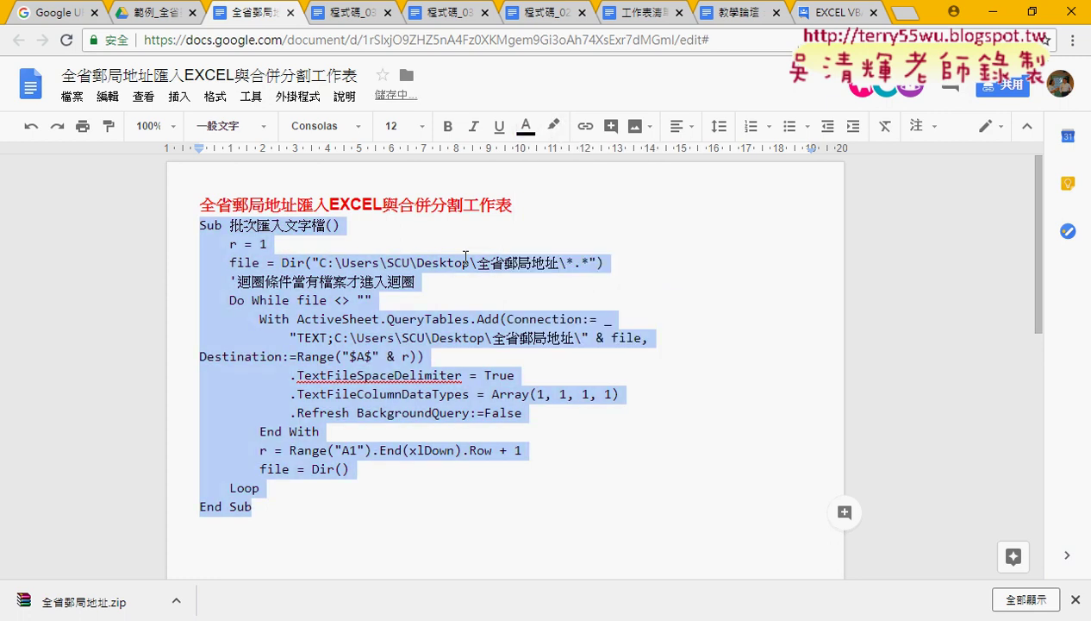
click(493, 450)
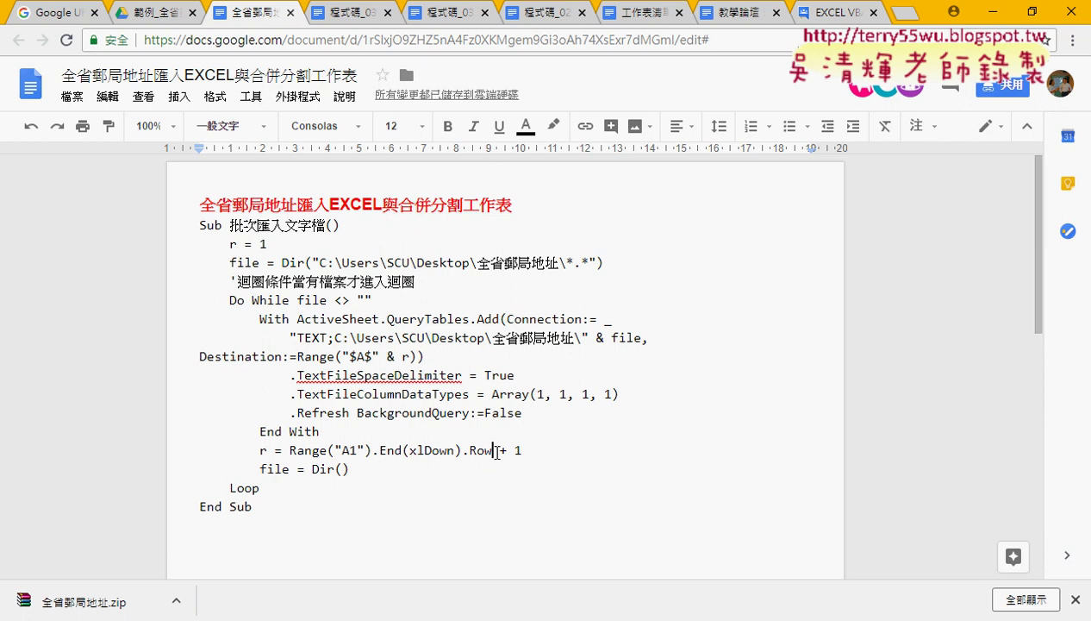
Step: Compare with the original in the VBA editor, then reselect the code from r = 1 through End Sub
mouse_move(416, 586)
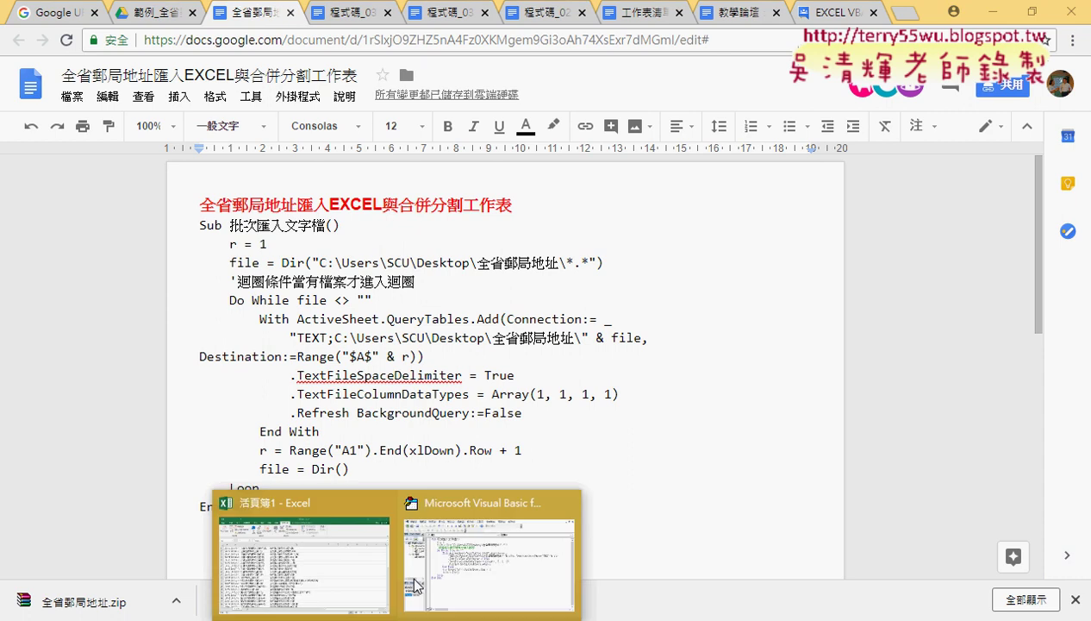
click(445, 553)
click(600, 396)
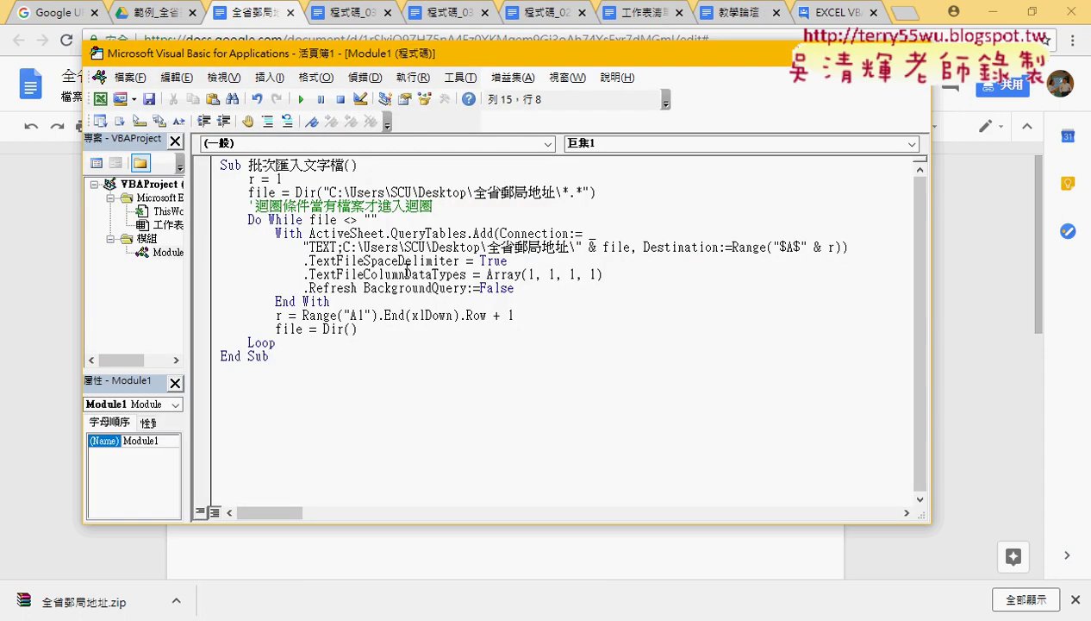
click(970, 397)
click(260, 507)
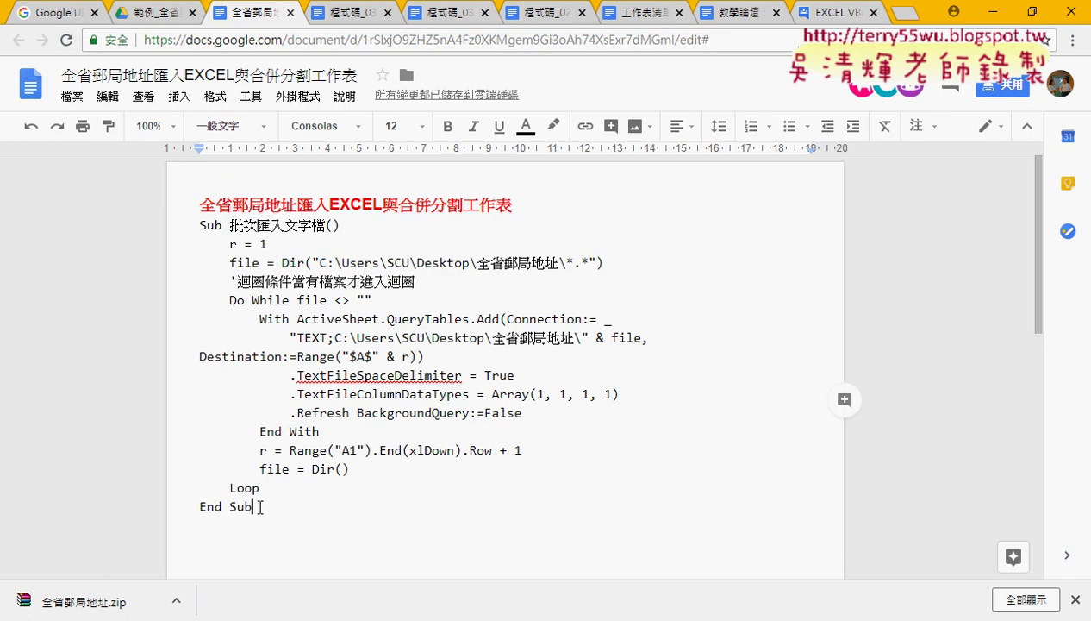
drag(259, 507, 256, 234)
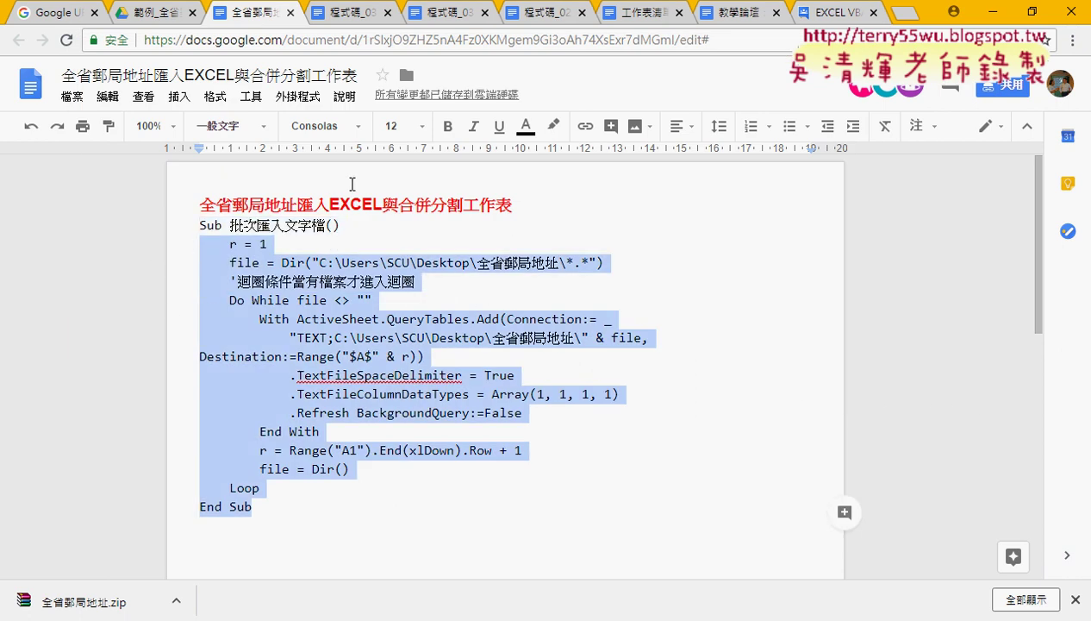
Step: Syntax-highlight the selected code with Code Pretty > Format Selection
click(297, 97)
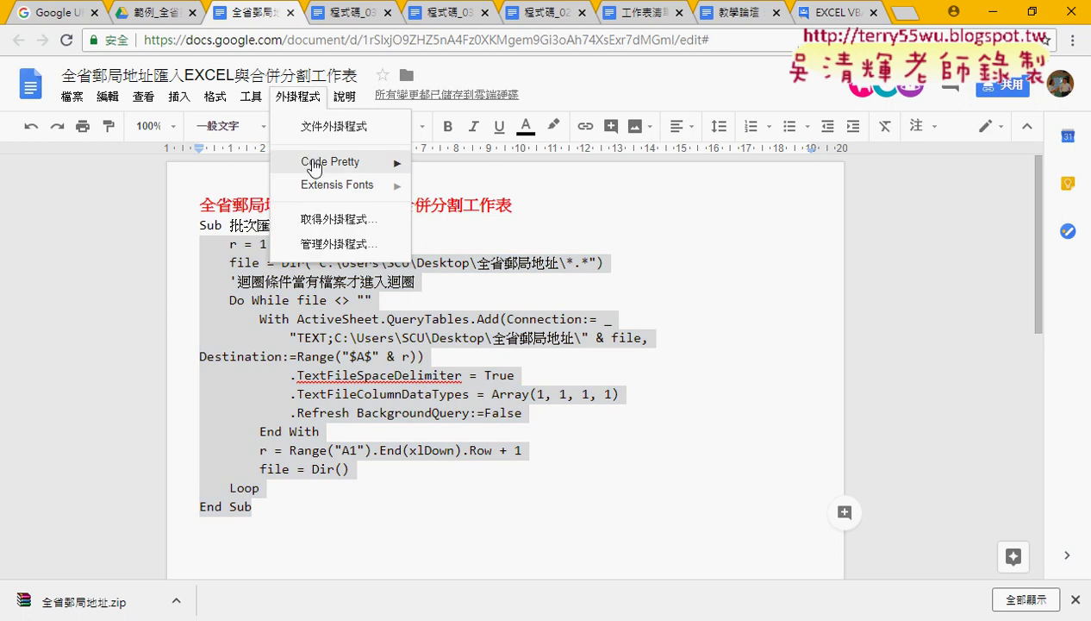
mouse_move(314, 168)
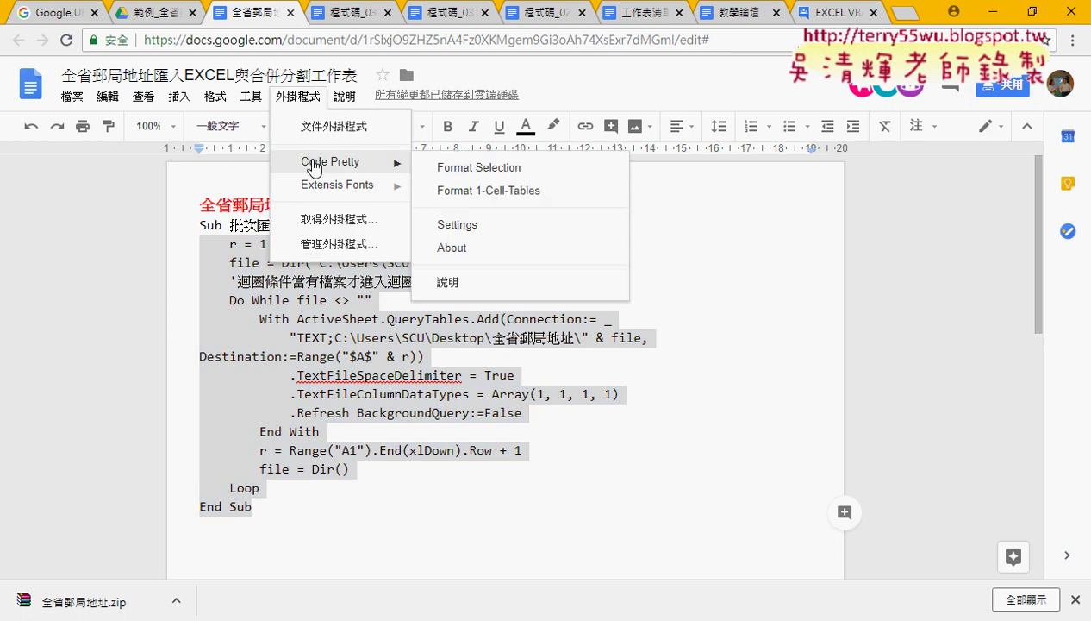
click(504, 169)
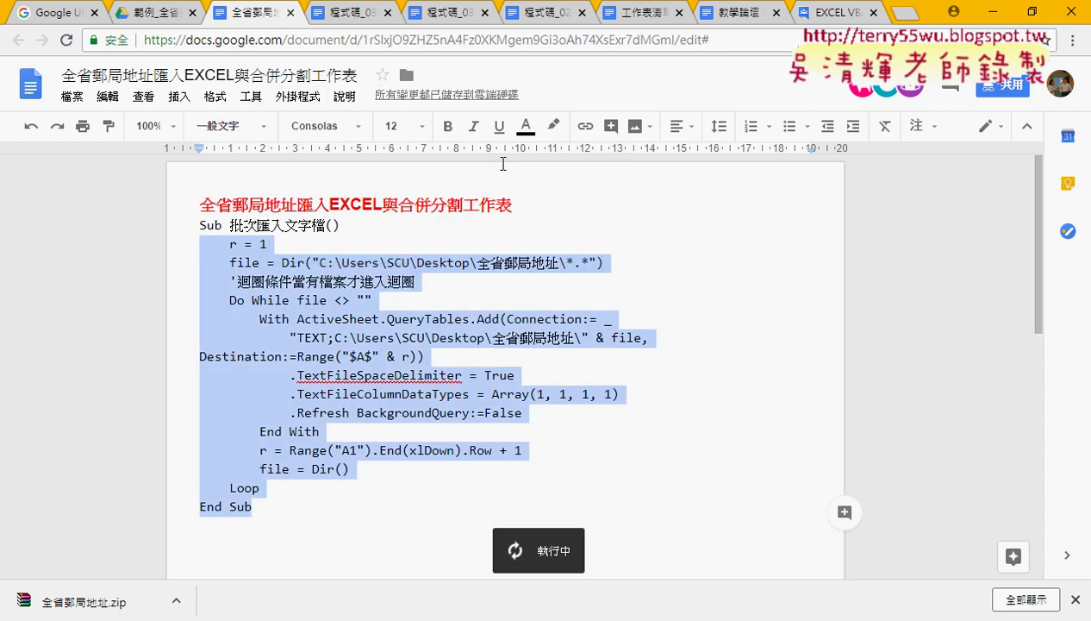
Step: Open the 取得外掛程式 add-ons gallery, then close it
click(302, 102)
mouse_move(324, 164)
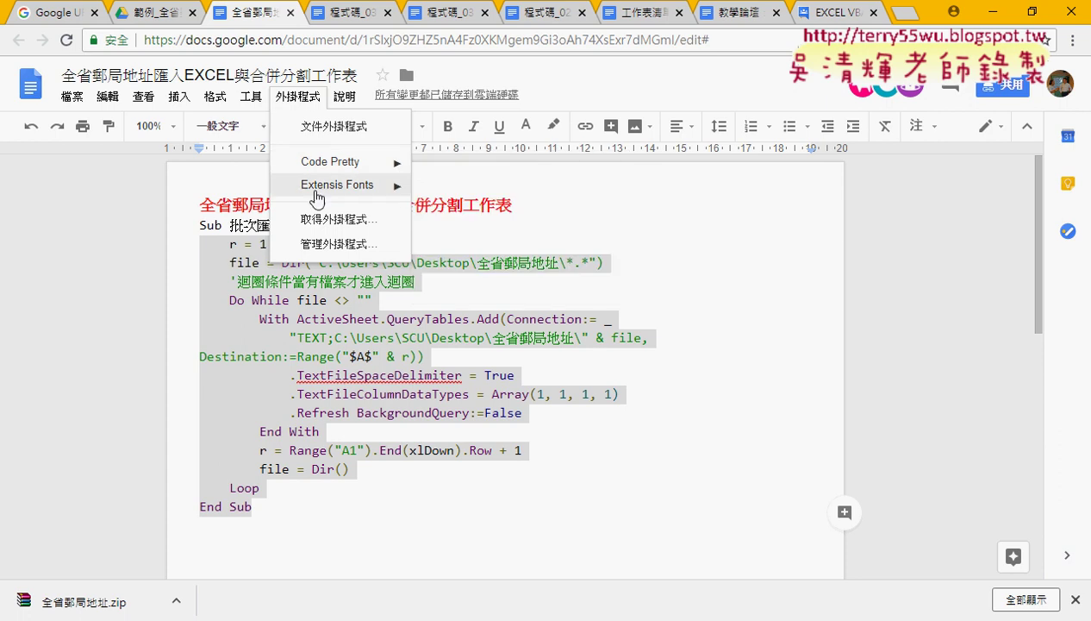
click(336, 229)
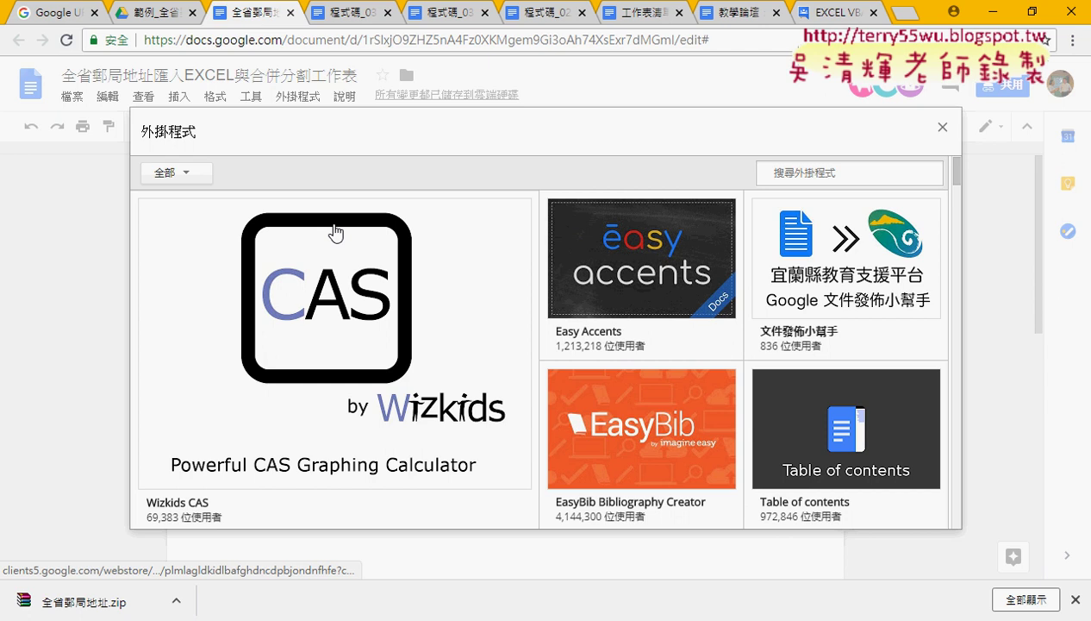
click(942, 126)
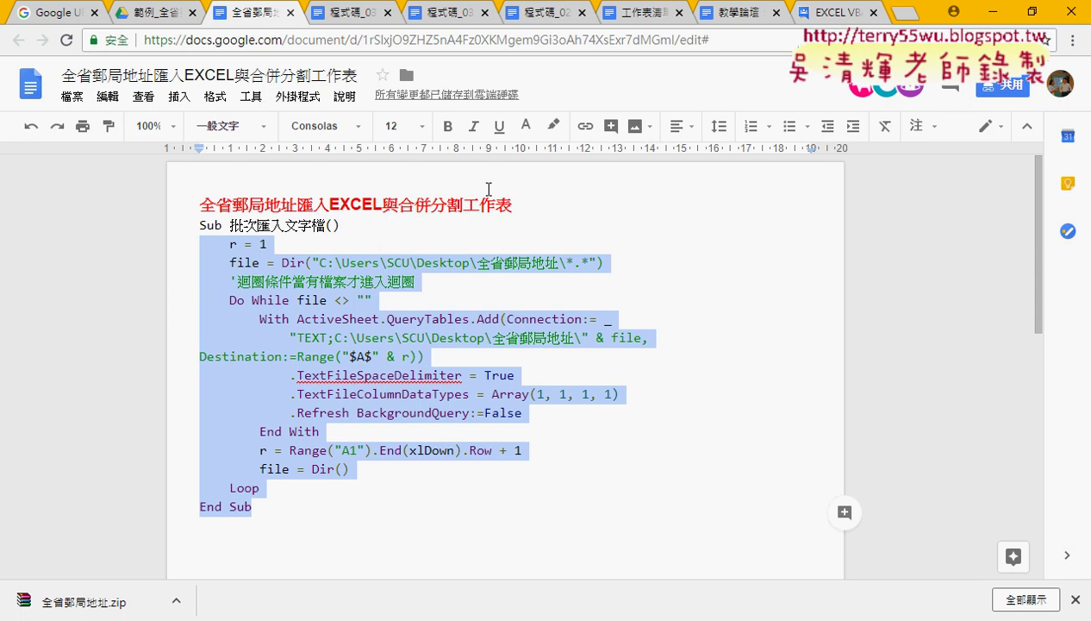
Step: Make the Sub 批次匯入文字檔() line a 標題 2 heading
click(201, 225)
drag(201, 225, 349, 227)
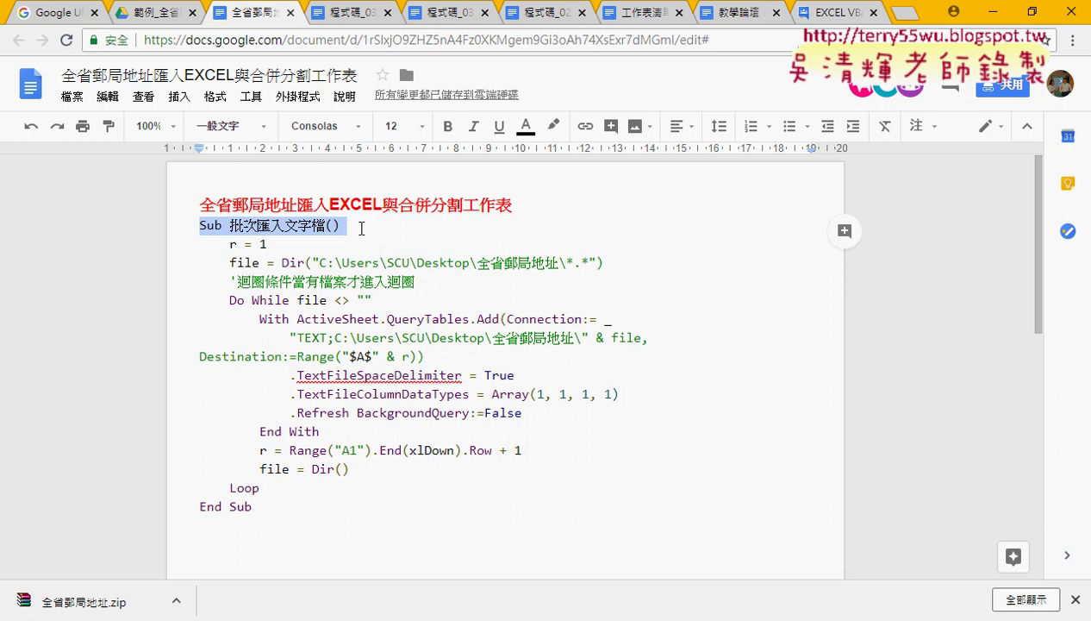
click(228, 126)
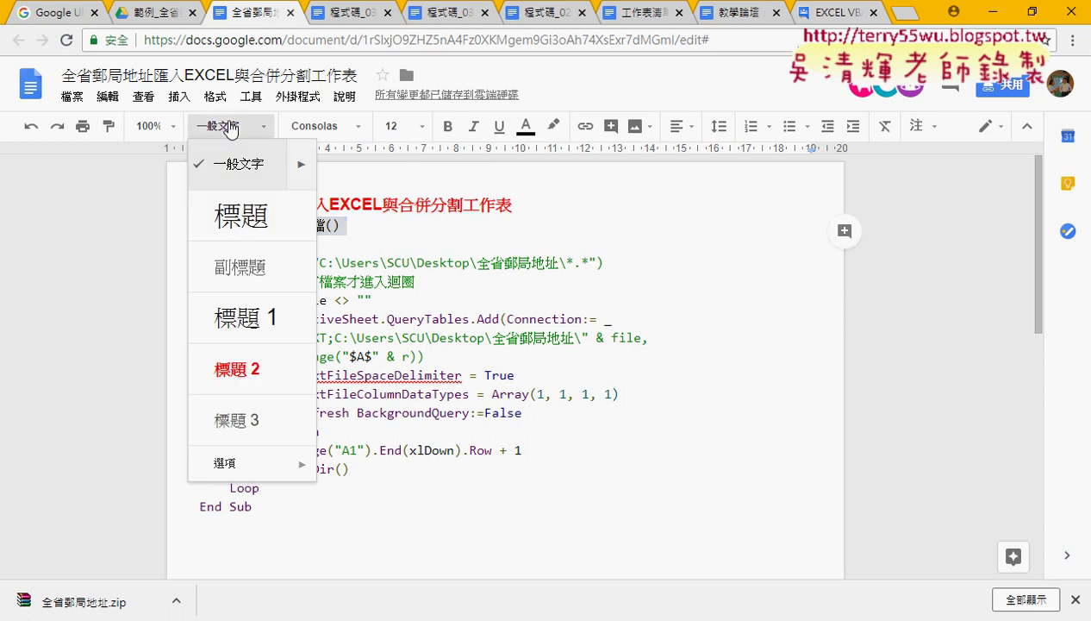
click(222, 384)
Step: Insert a blank line above the Sub 批次匯入文字檔() heading
click(295, 341)
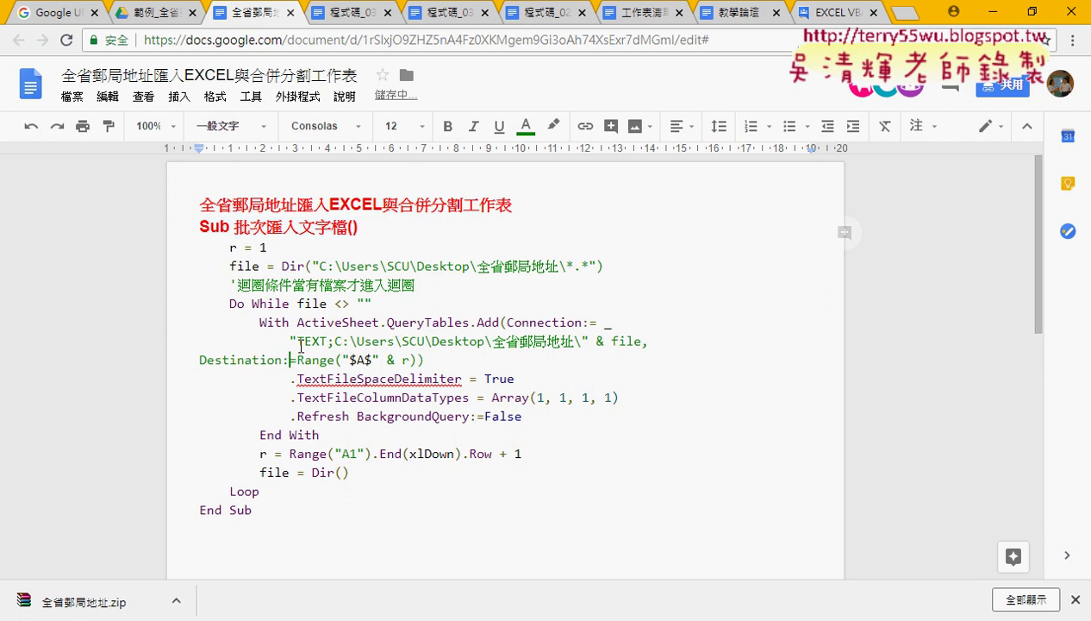
click(200, 225)
key(Return)
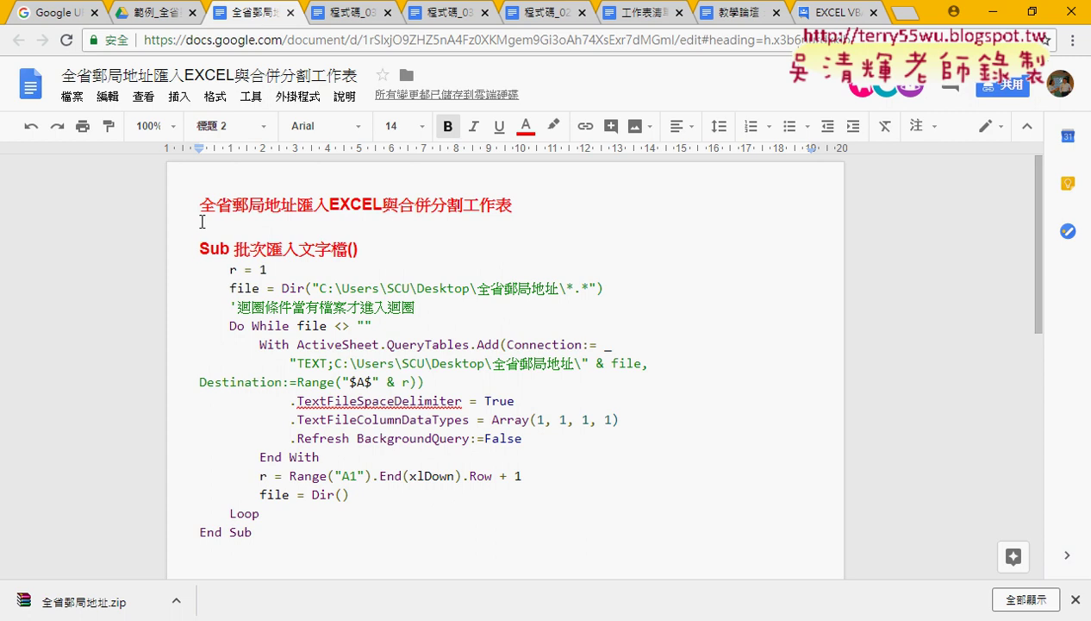
Step: Search the add-on store for 'code'
click(298, 97)
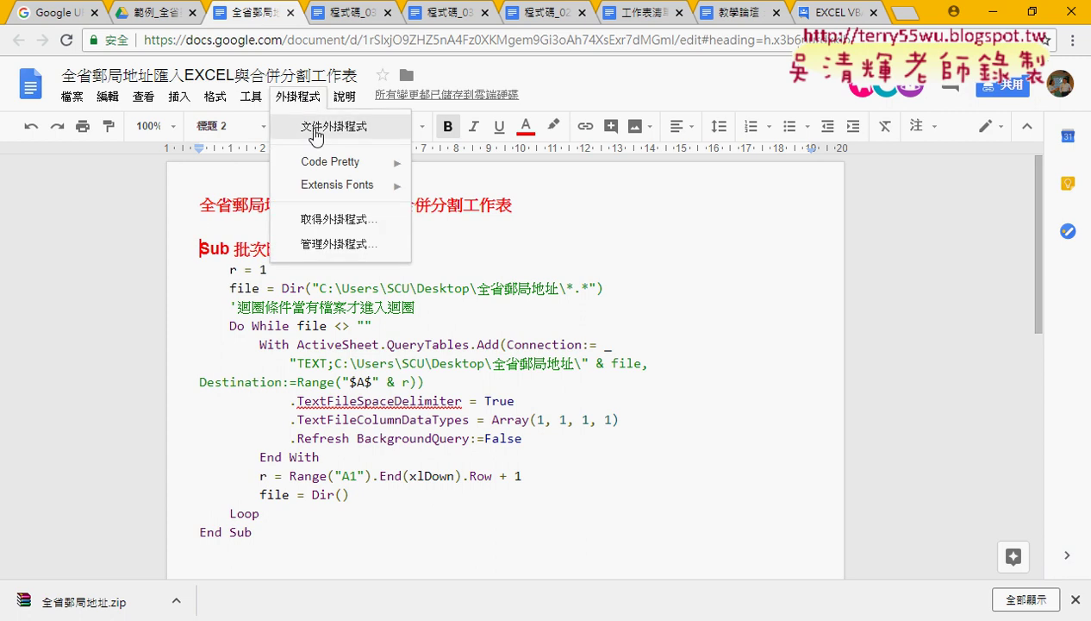
click(329, 225)
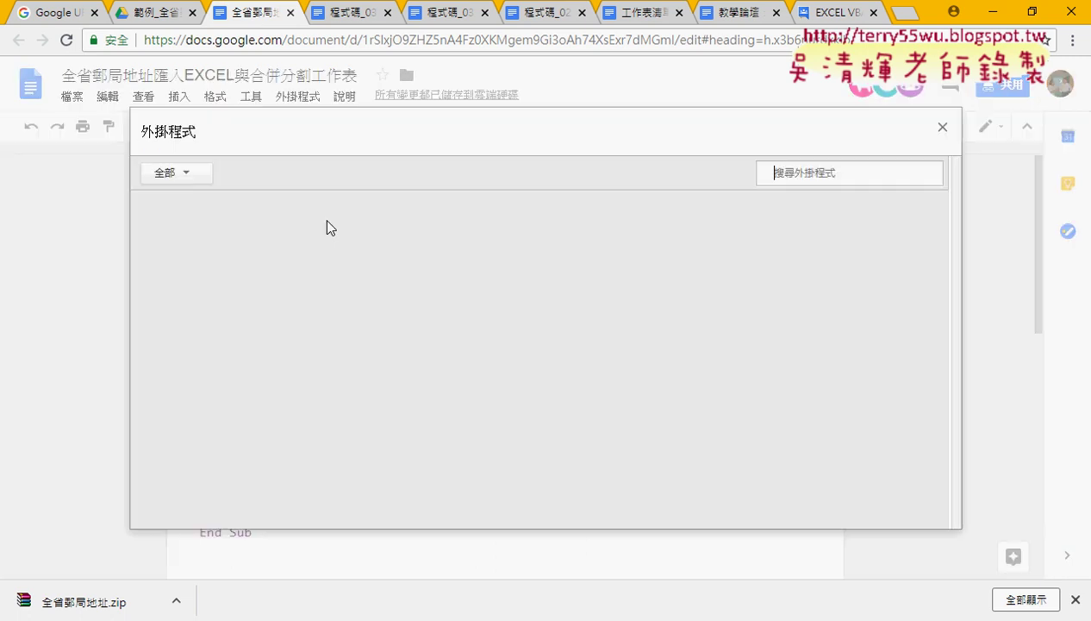
text(c)
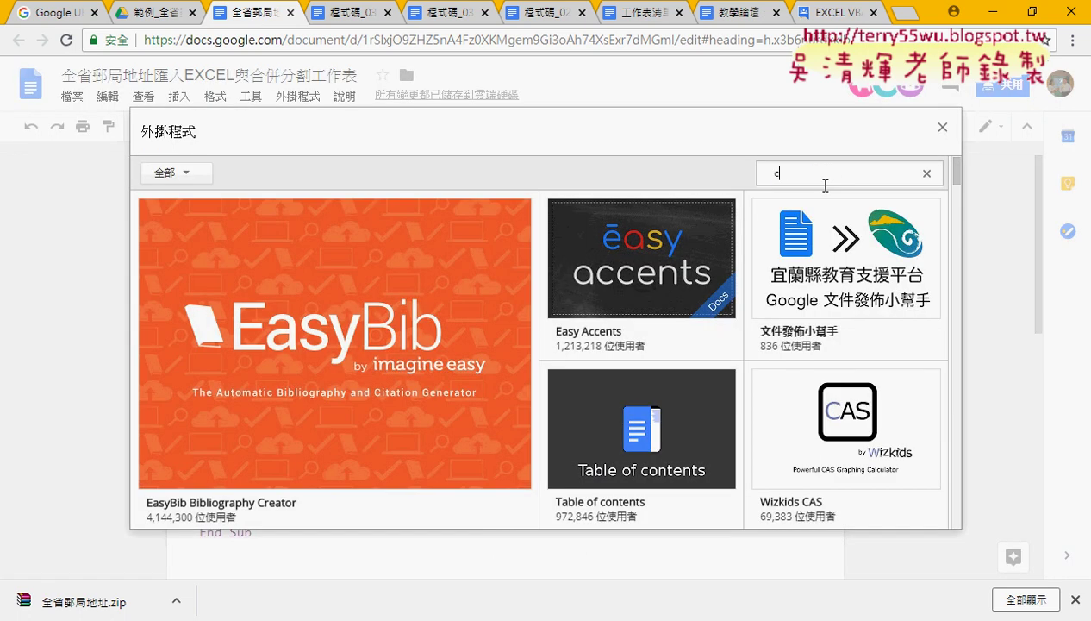
text(ode)
key(Return)
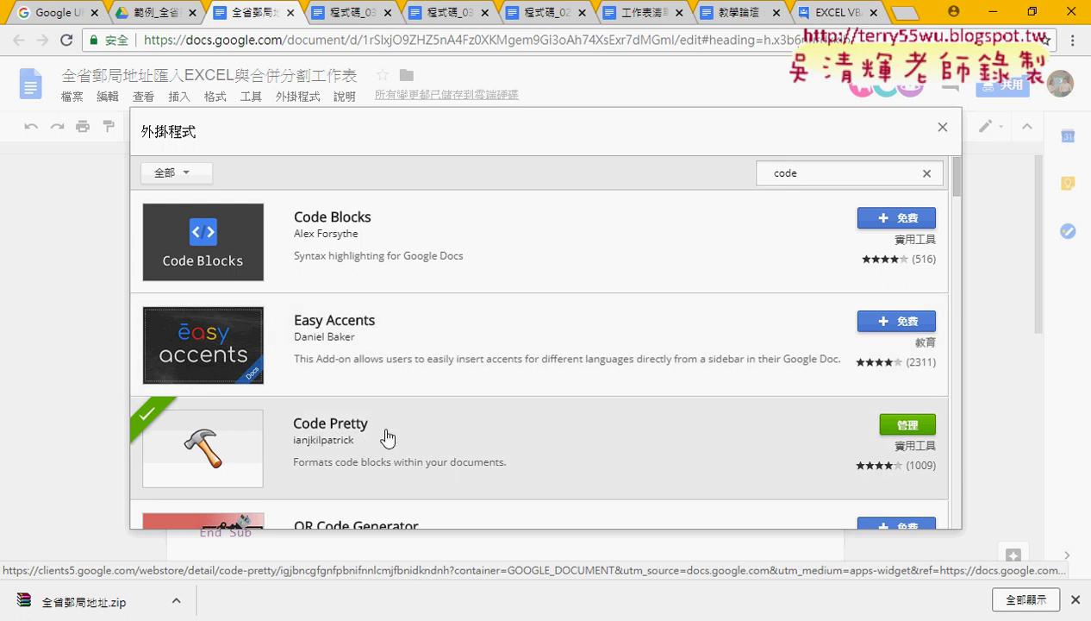
Step: Browse the code add-on results, including Code Blocks, Code Pretty and CodeFormatter
scroll(389, 431, down, 2)
scroll(465, 431, up, 2)
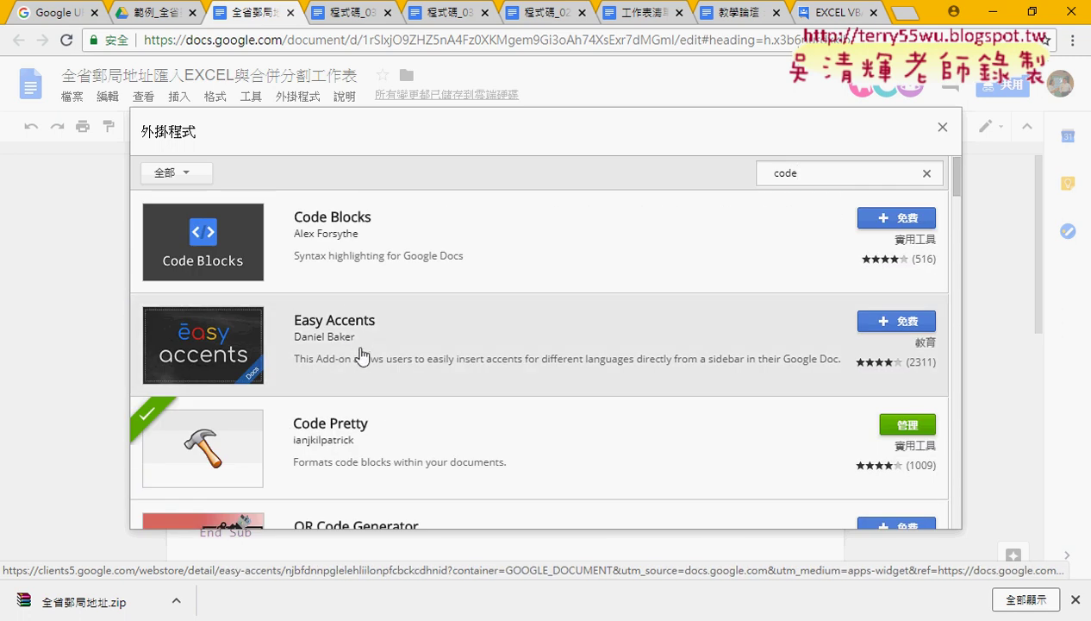
scroll(393, 457, down, 3)
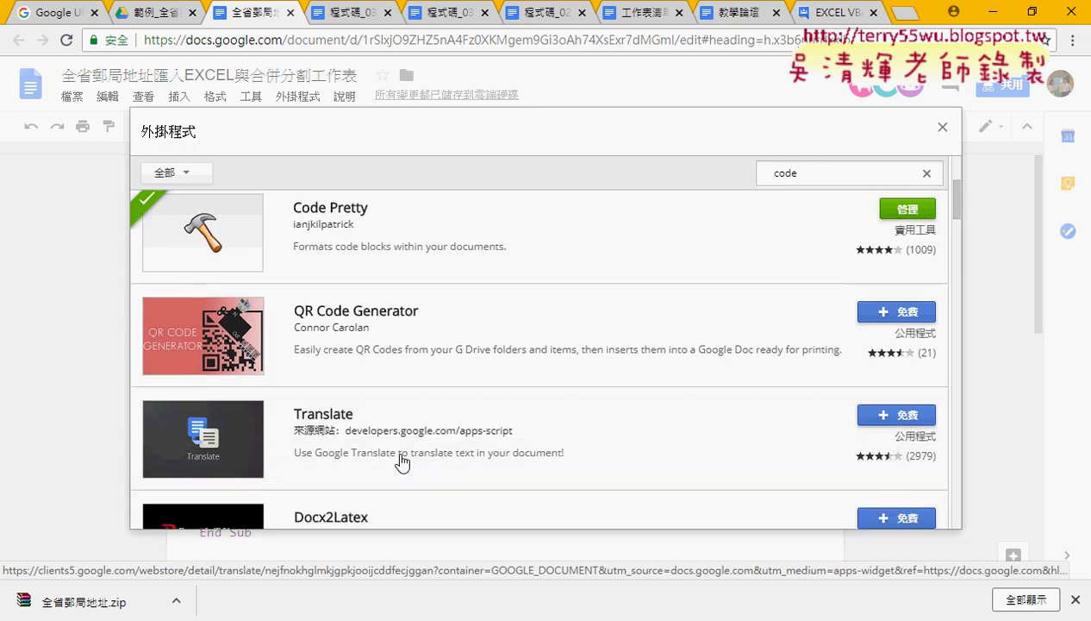
scroll(401, 463, down, 3)
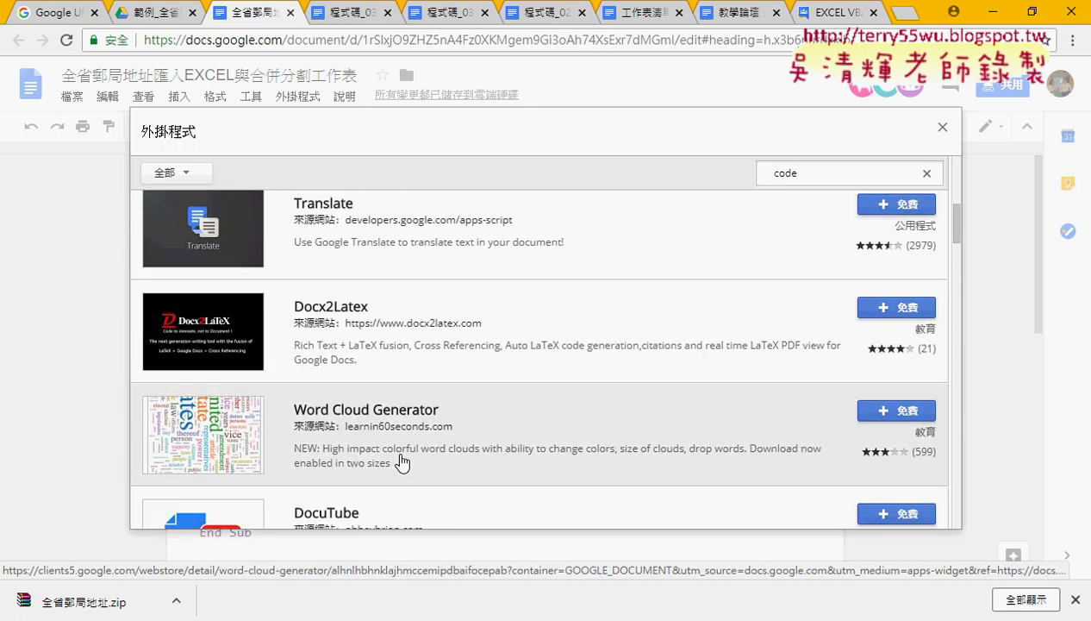
scroll(400, 463, down, 2)
scroll(401, 463, down, 1)
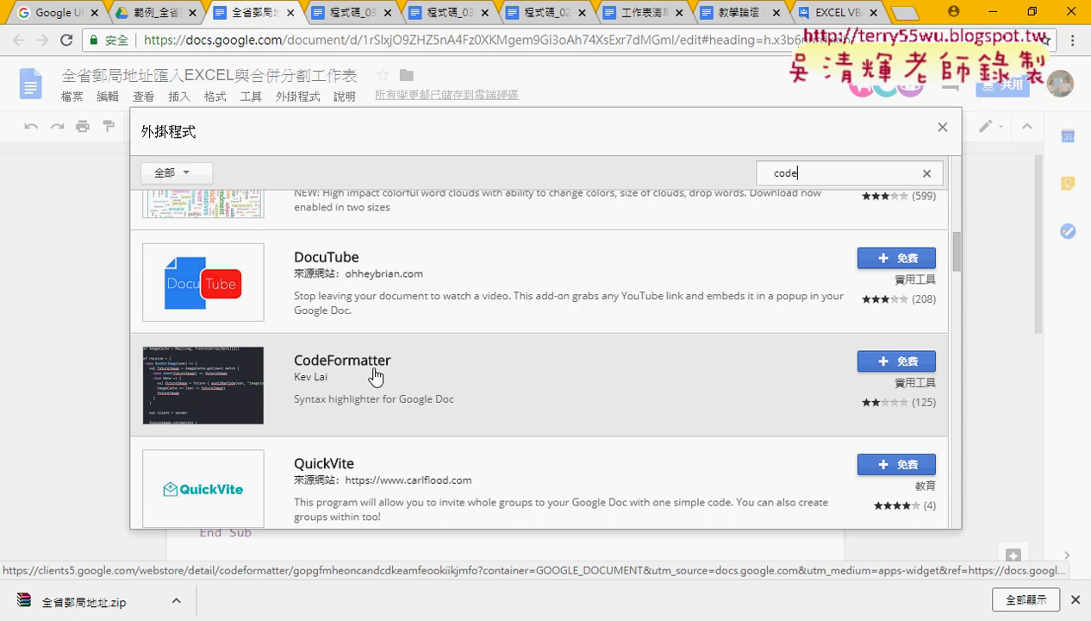
scroll(375, 374, up, 2)
scroll(373, 376, up, 2)
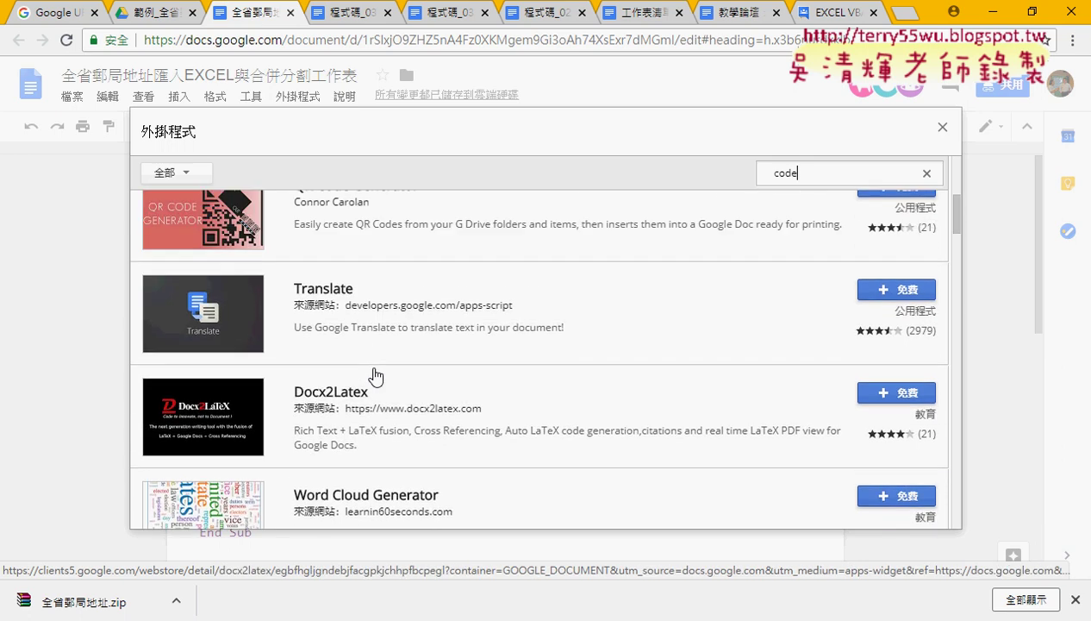
scroll(375, 377, up, 3)
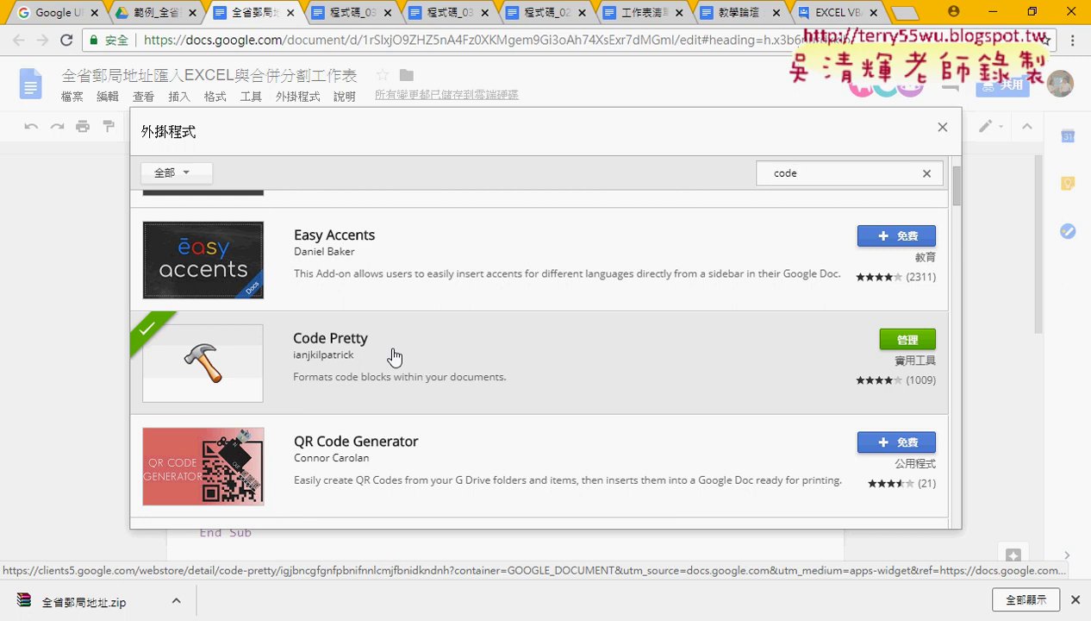
scroll(393, 355, down, 2)
scroll(394, 355, down, 2)
scroll(394, 355, down, 2)
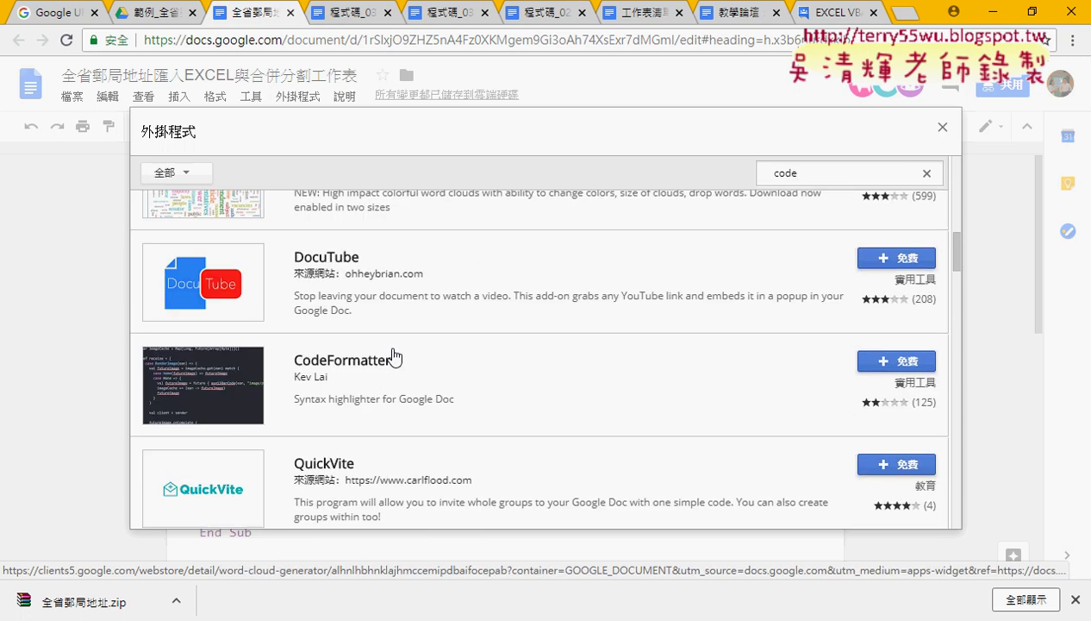
scroll(394, 356, down, 1)
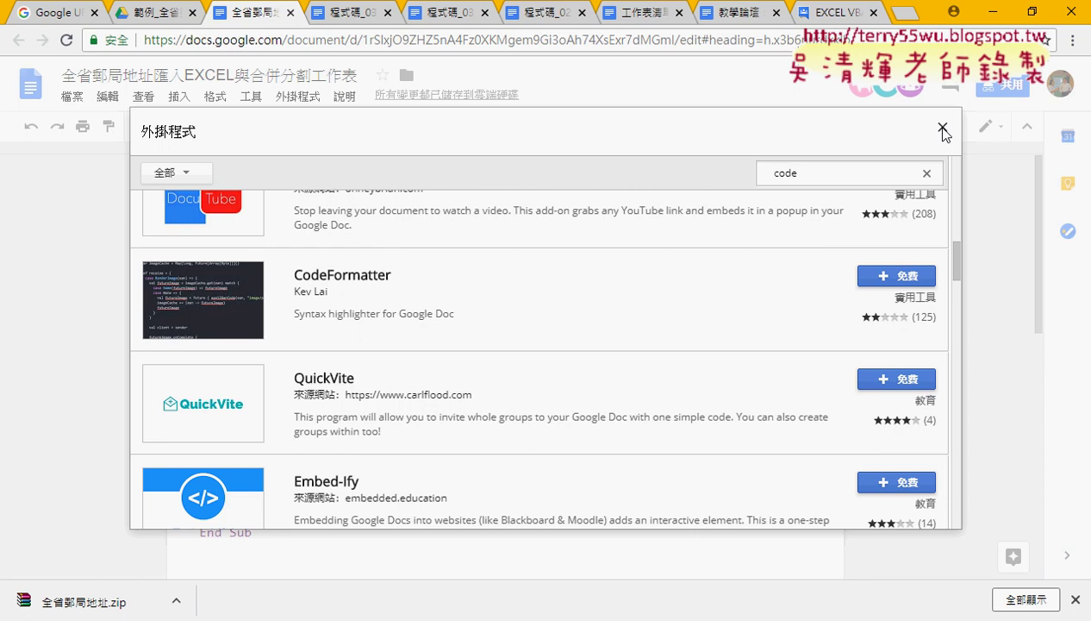
Step: Close the add-on store and return to the highlighted macro code
click(943, 129)
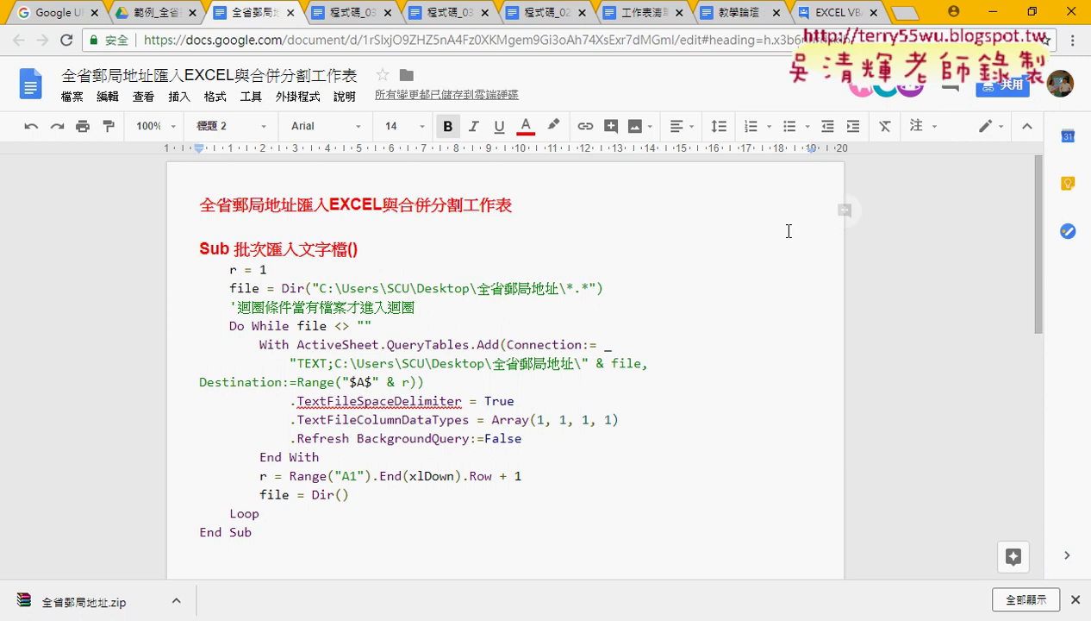
Step: Add a blank worksheet 工作表2 in Excel and bring the VBA editor back in front
mouse_move(396, 618)
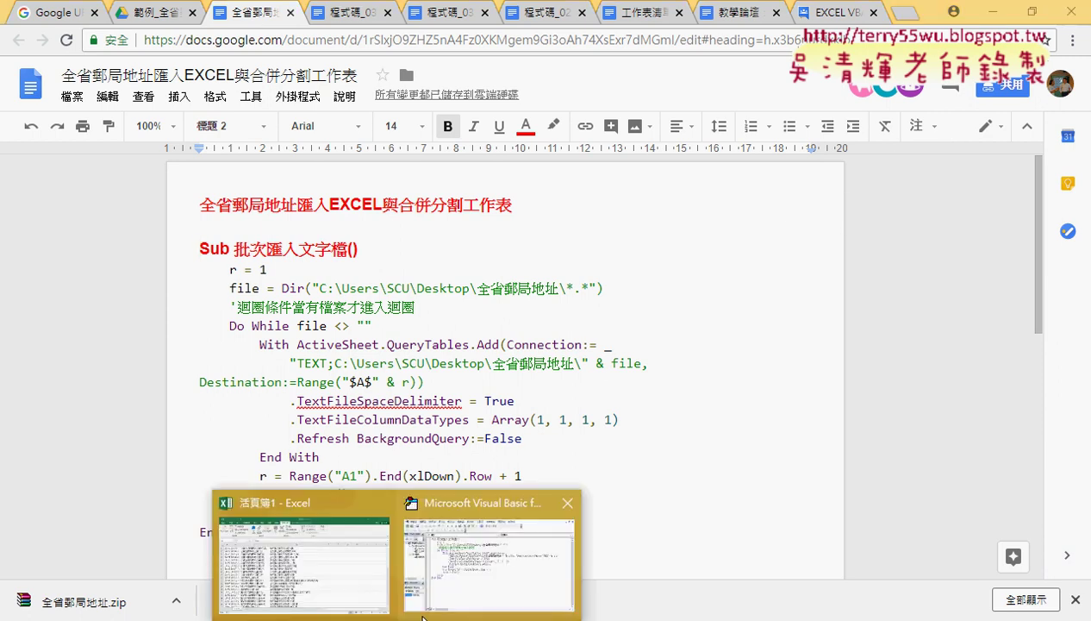
click(996, 19)
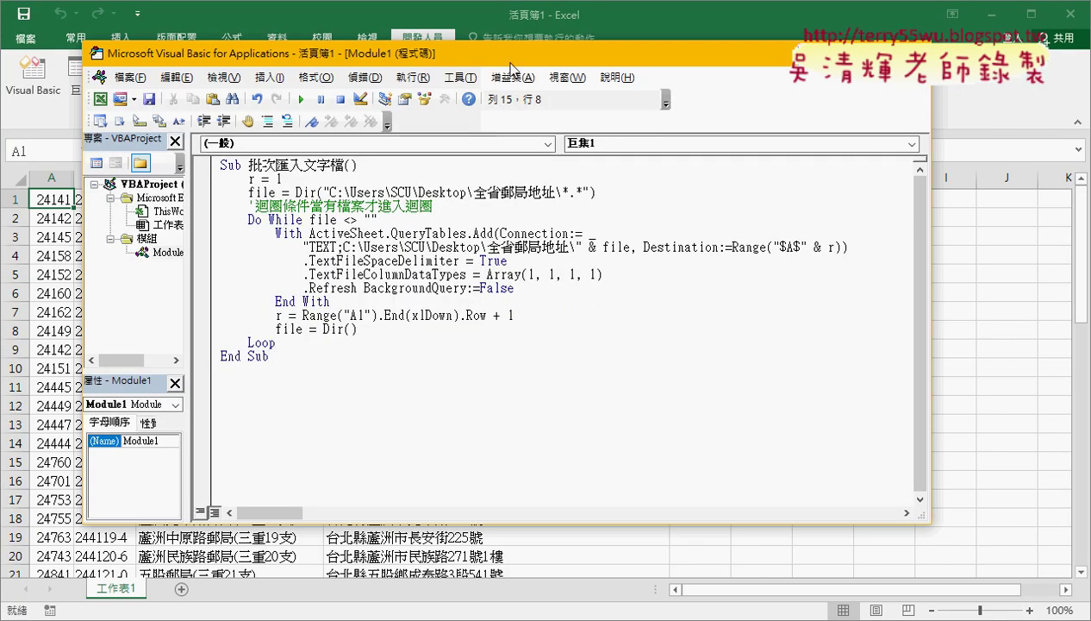
drag(507, 53, 621, 49)
click(182, 590)
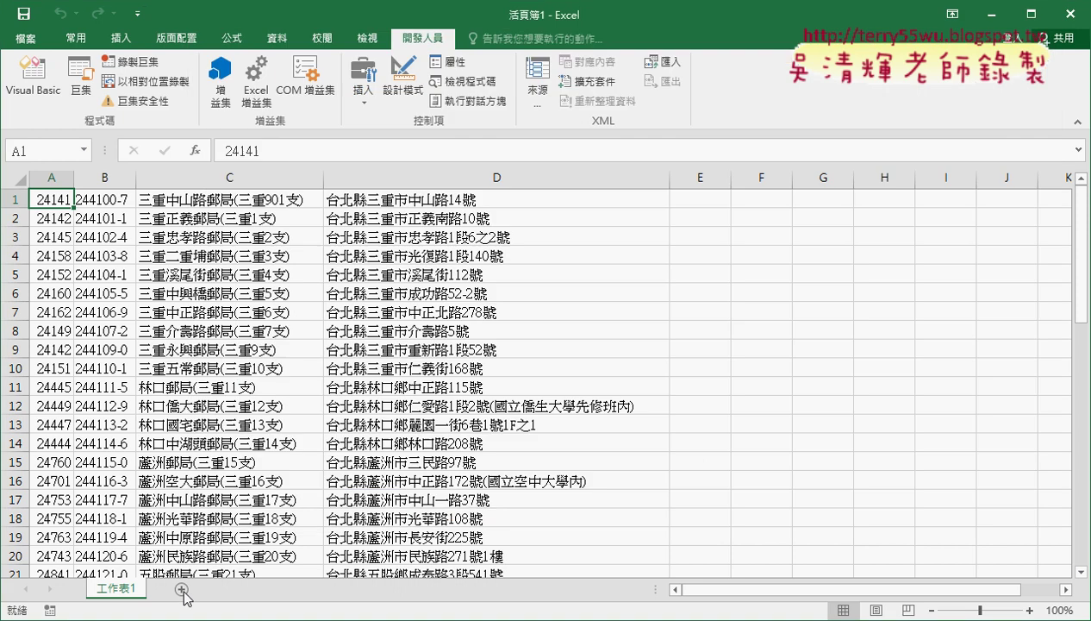
click(183, 589)
mouse_move(349, 618)
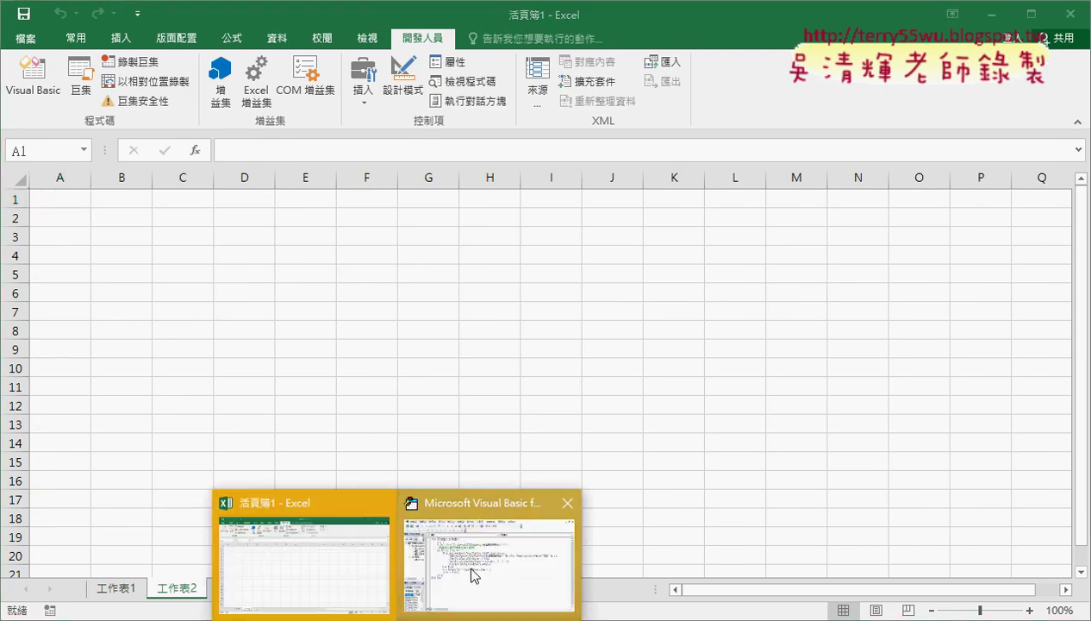
click(469, 573)
click(991, 15)
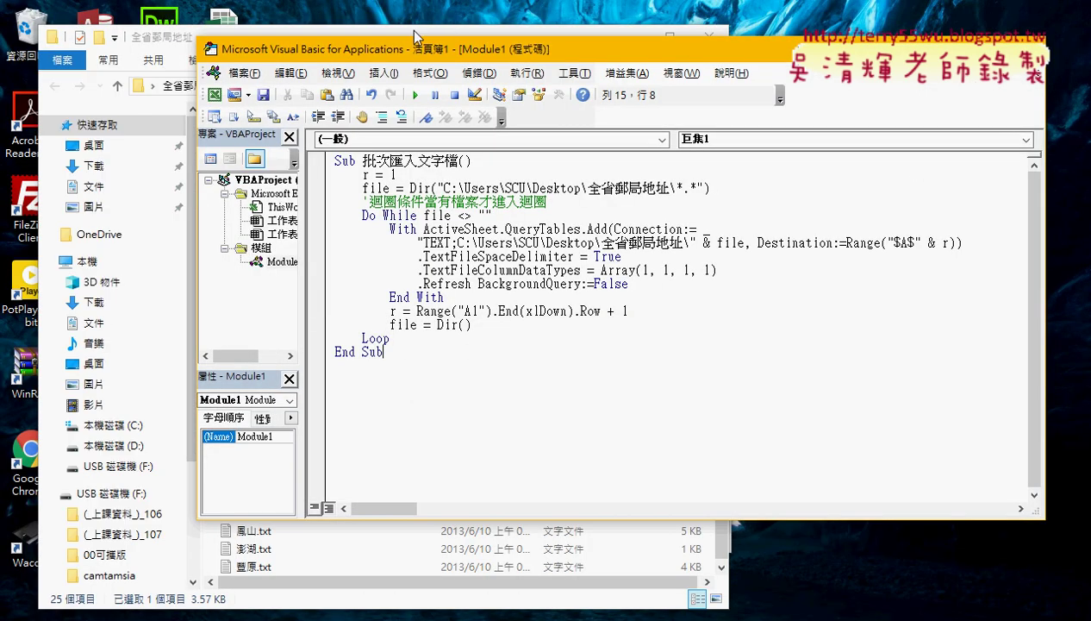
Step: Place the narrowed 全省郵局地址 folder window beside the code, then return to Excel's empty 工作表2
click(185, 39)
drag(185, 39, 130, 27)
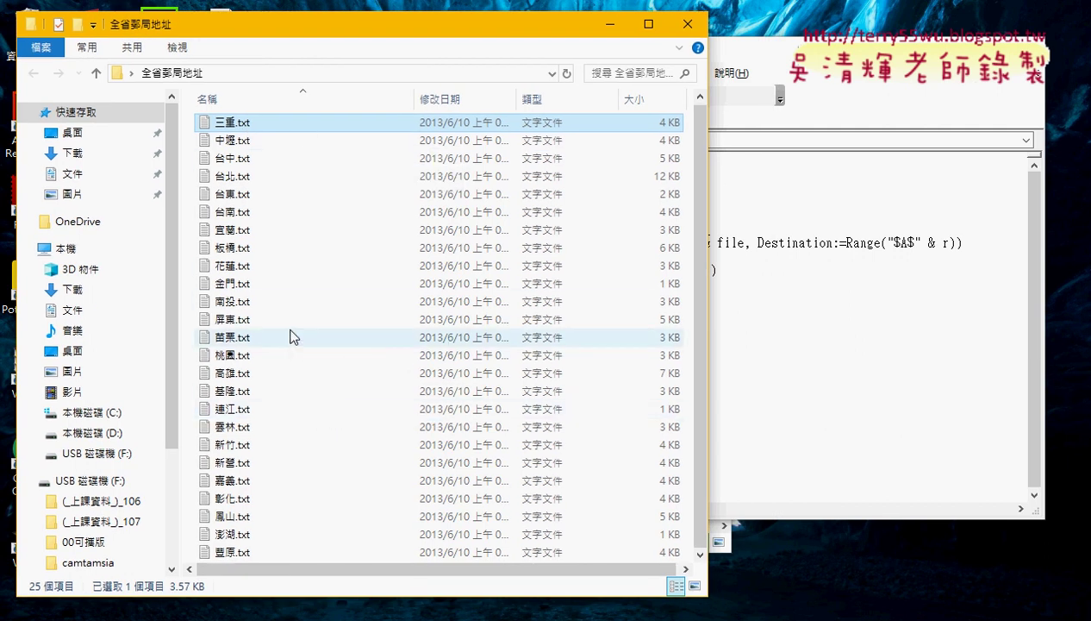
drag(708, 267, 412, 267)
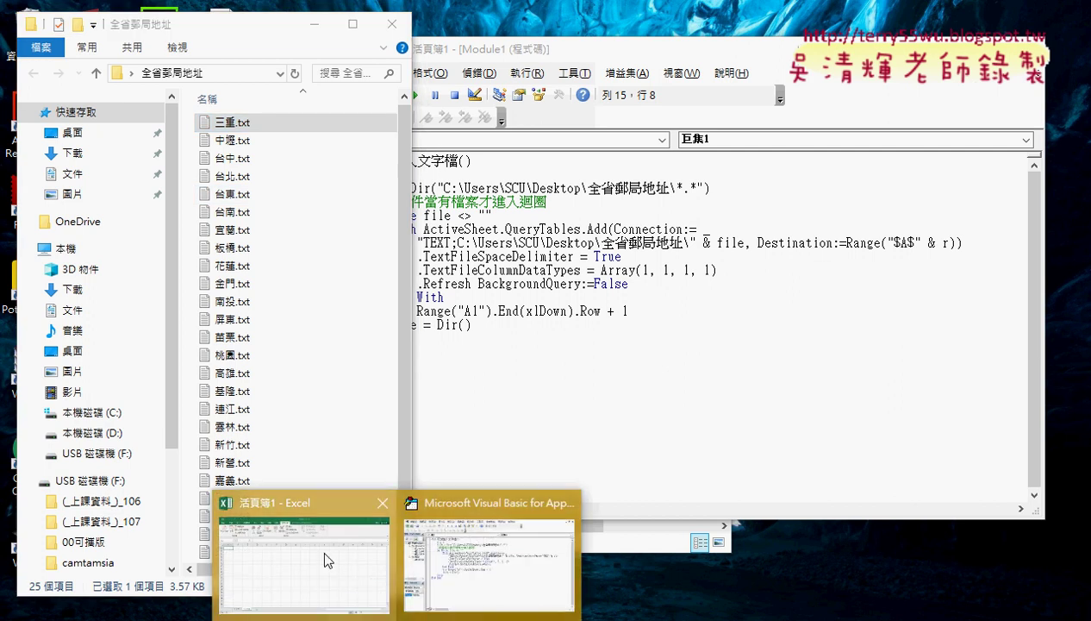
click(320, 547)
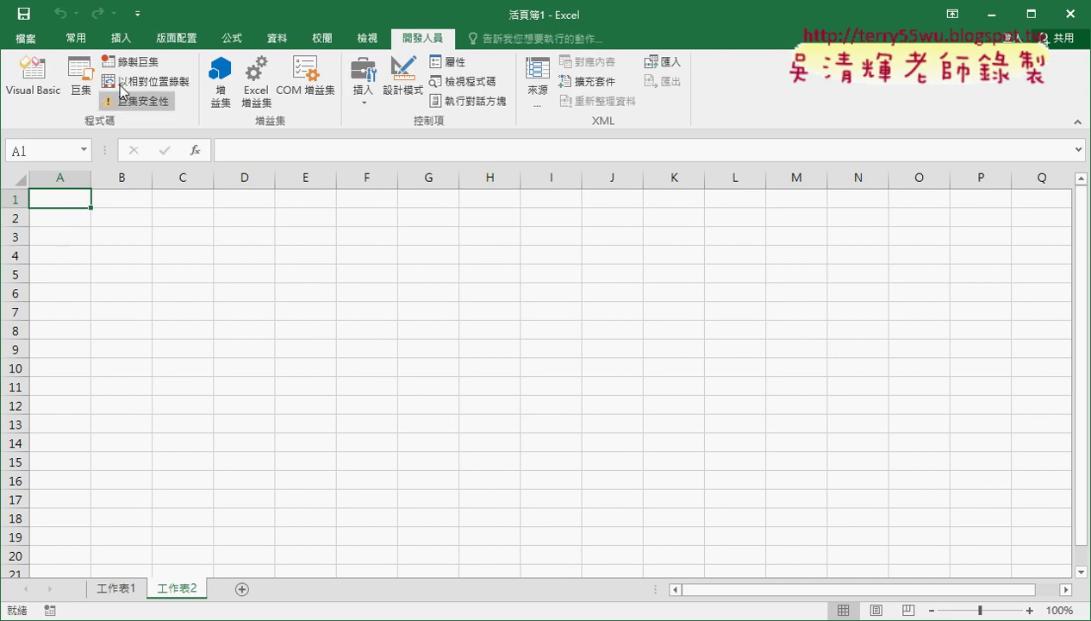
Step: Run the 批次匯入文字檔 macro to import the post office text files
click(33, 78)
click(493, 215)
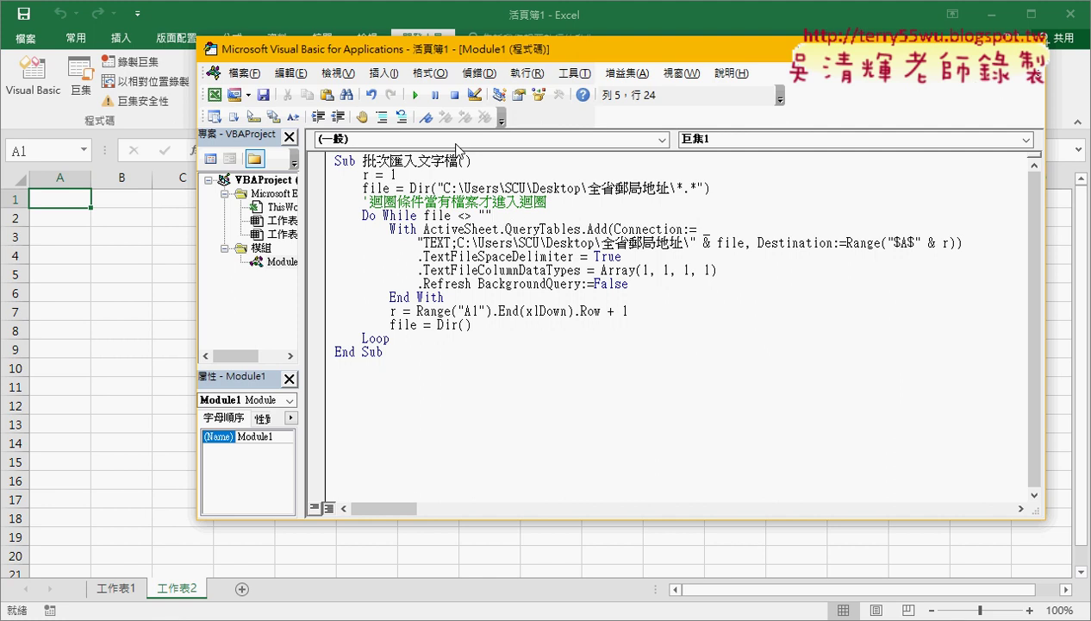
click(415, 97)
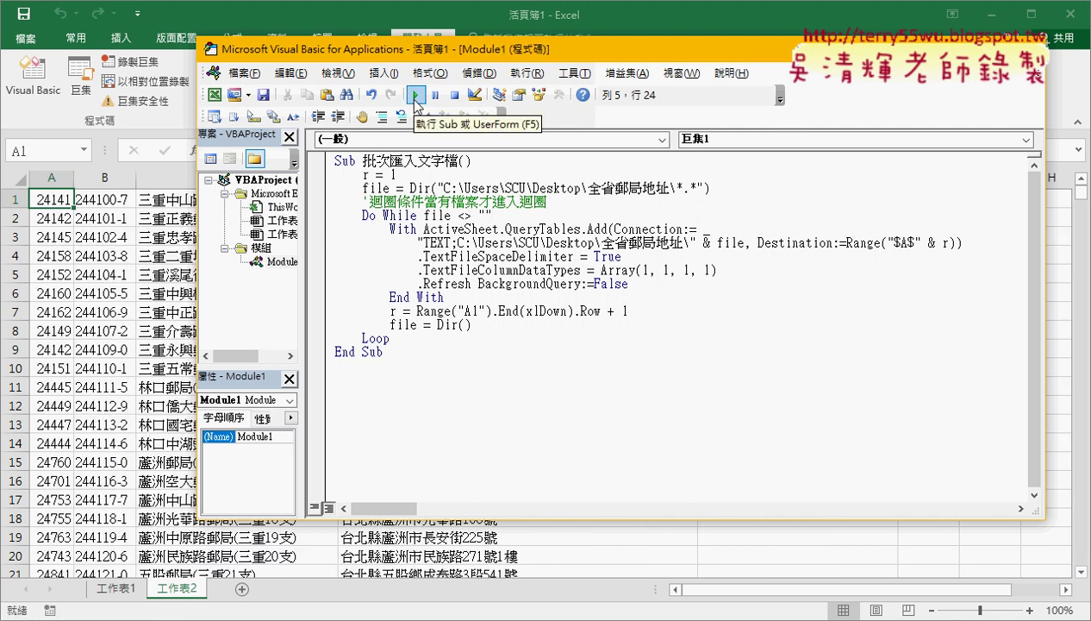
Step: Check the 1315 imported rows on 工作表2, then add a new worksheet 工作表3
click(145, 284)
key(ctrl+Down)
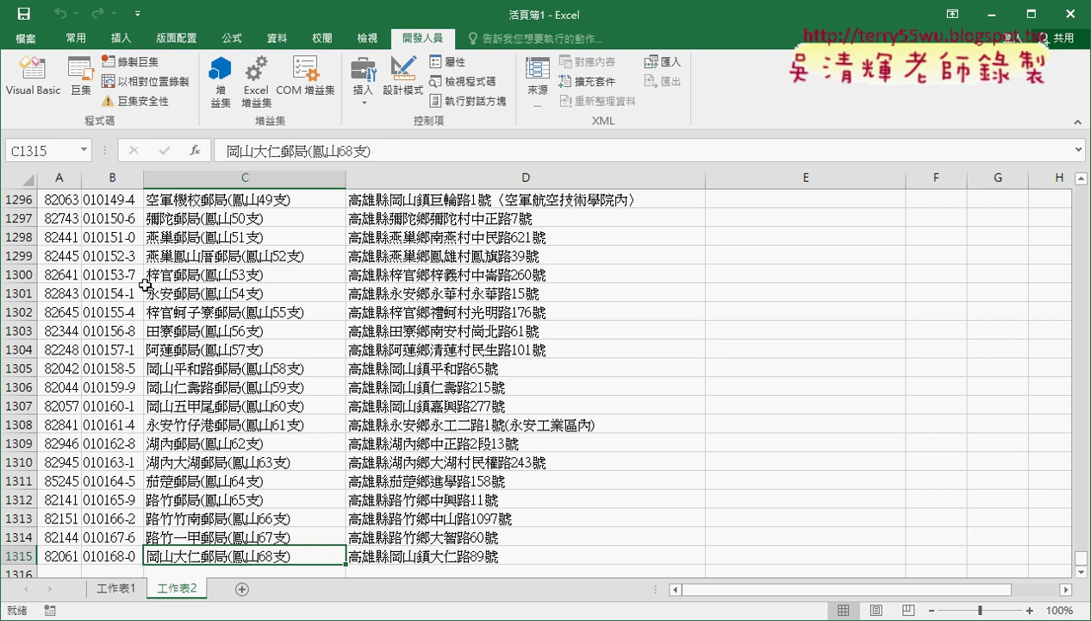
key(ctrl+Up)
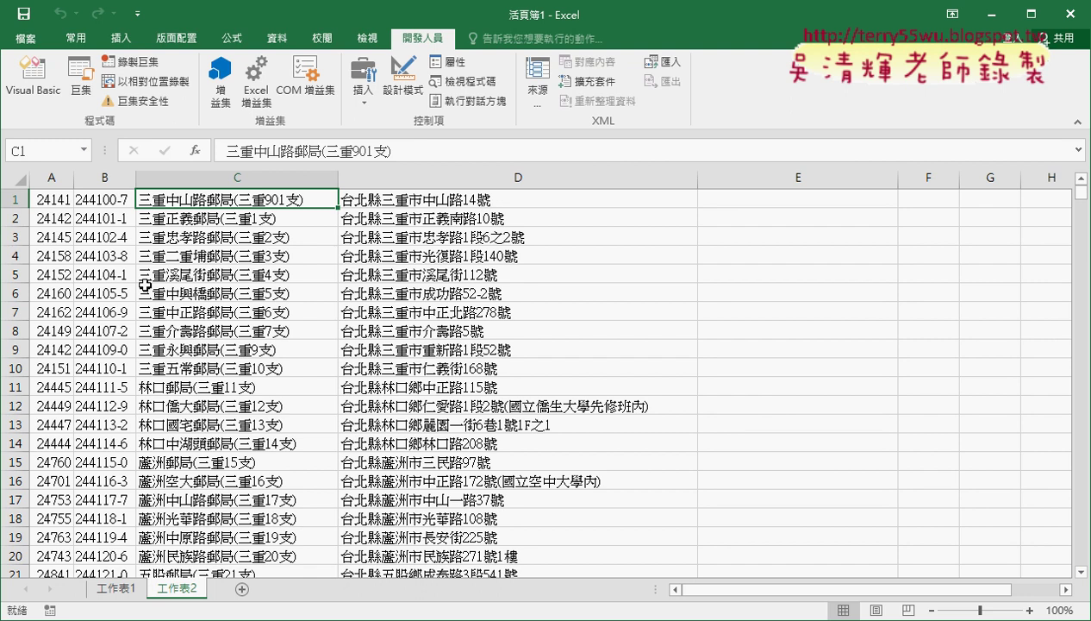
click(241, 588)
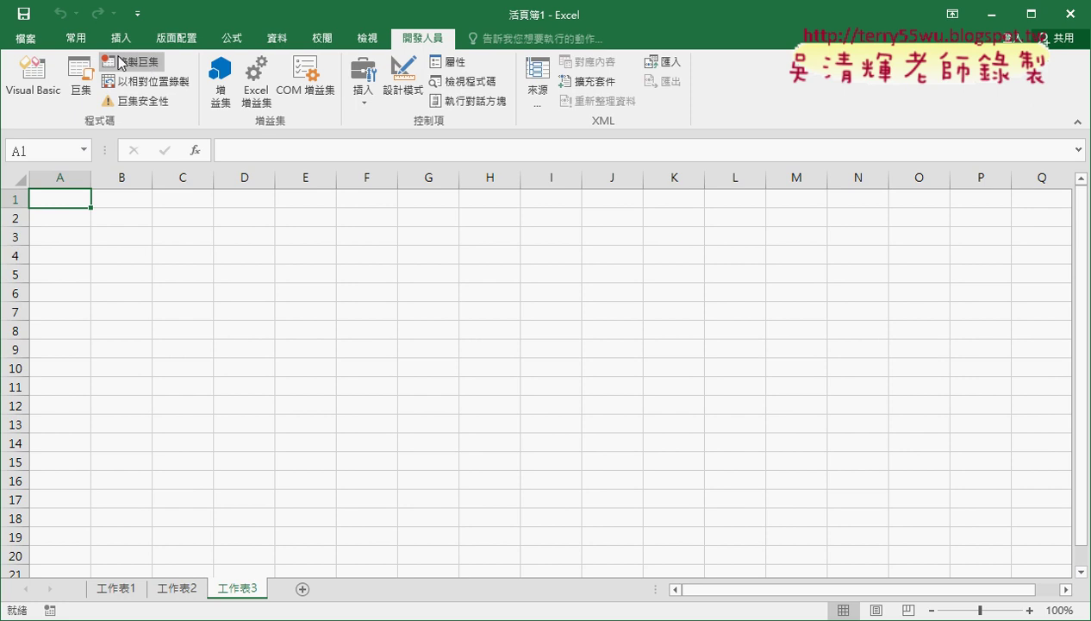
Step: Start recording a new macro, changing the name's trailing 2 to 1
click(142, 62)
click(356, 209)
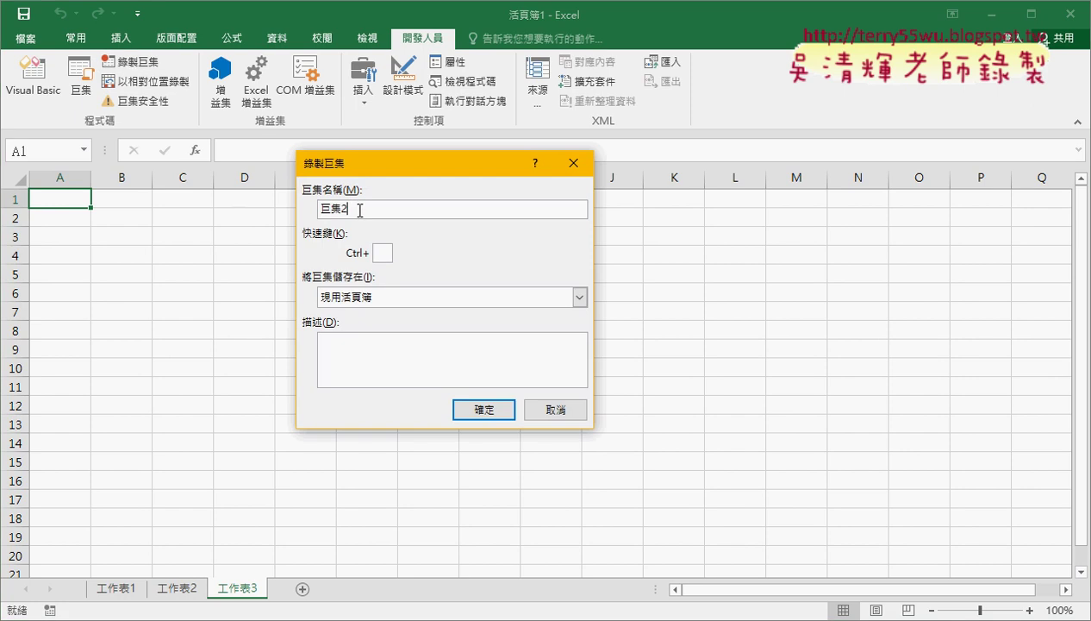
key(BackSpace)
text(1)
click(484, 411)
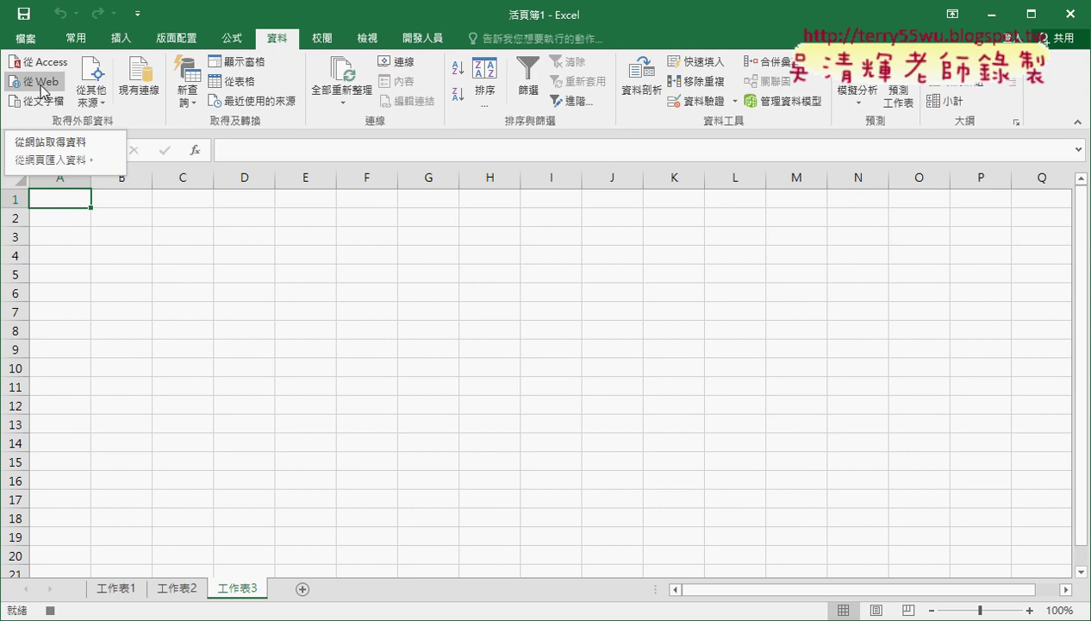
Step: Open 三重.txt in the text import wizard as delimited text
click(36, 101)
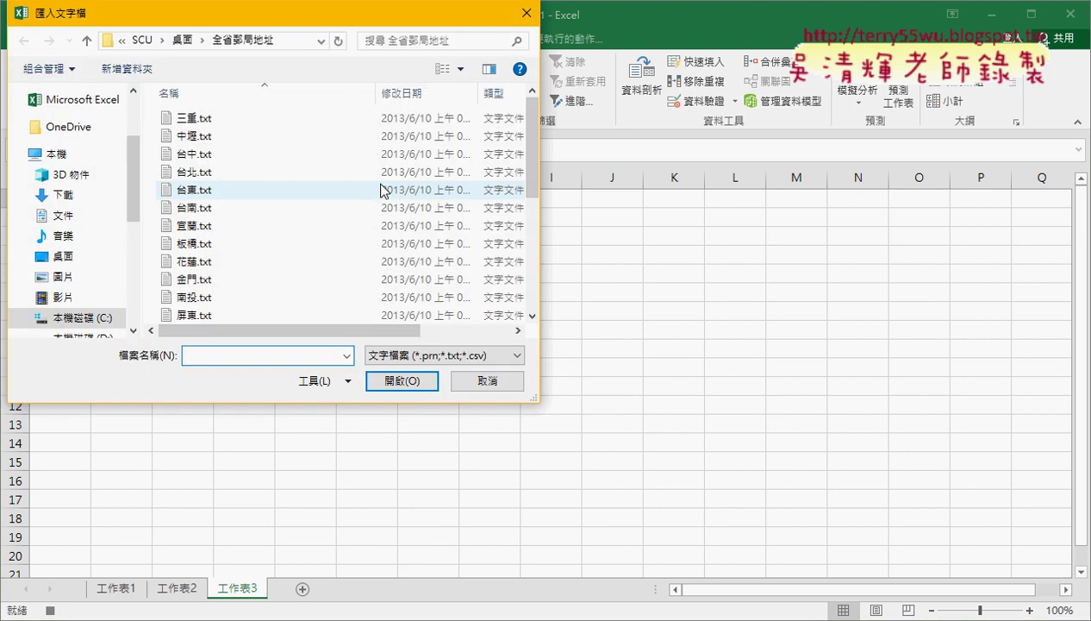
drag(328, 18, 588, 48)
click(465, 151)
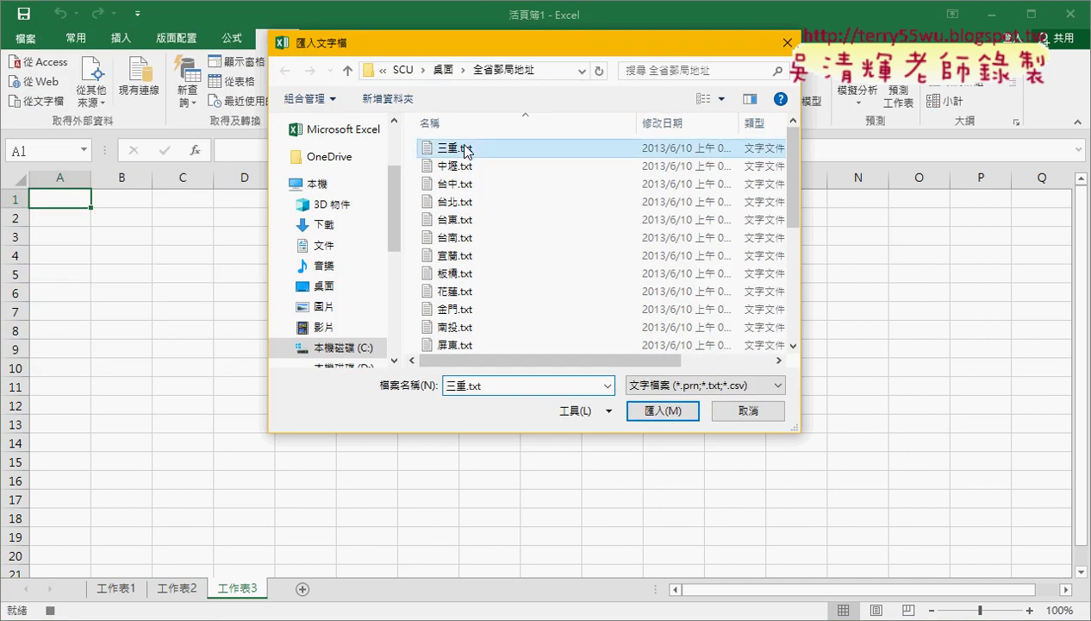
double_click(465, 151)
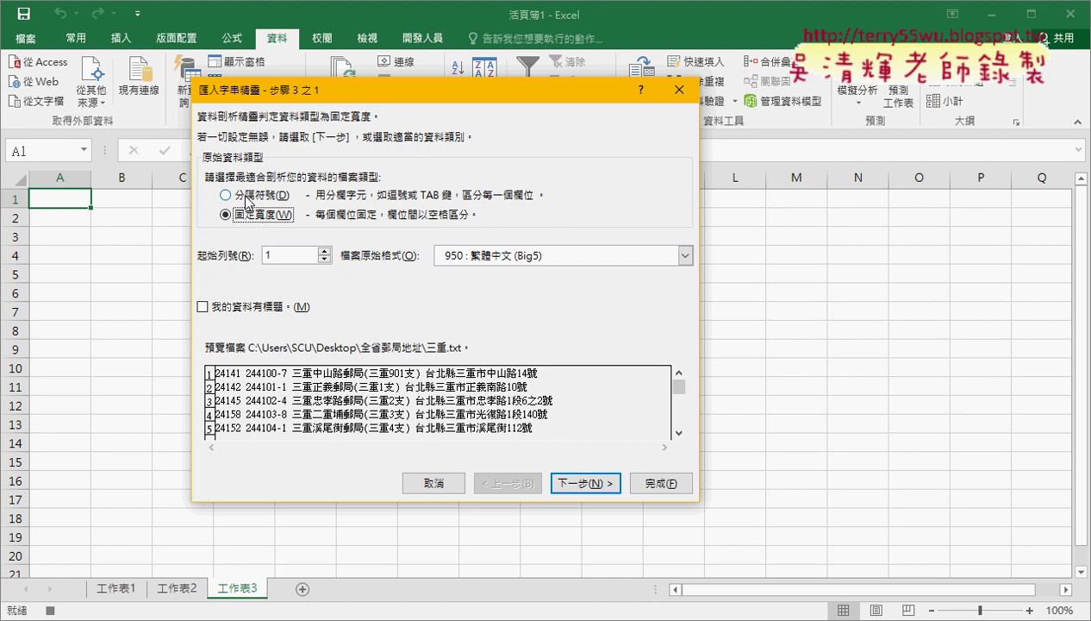
click(246, 196)
Step: Split the 三重.txt data at spaces and place it at $A$1 on 工作表3
click(582, 482)
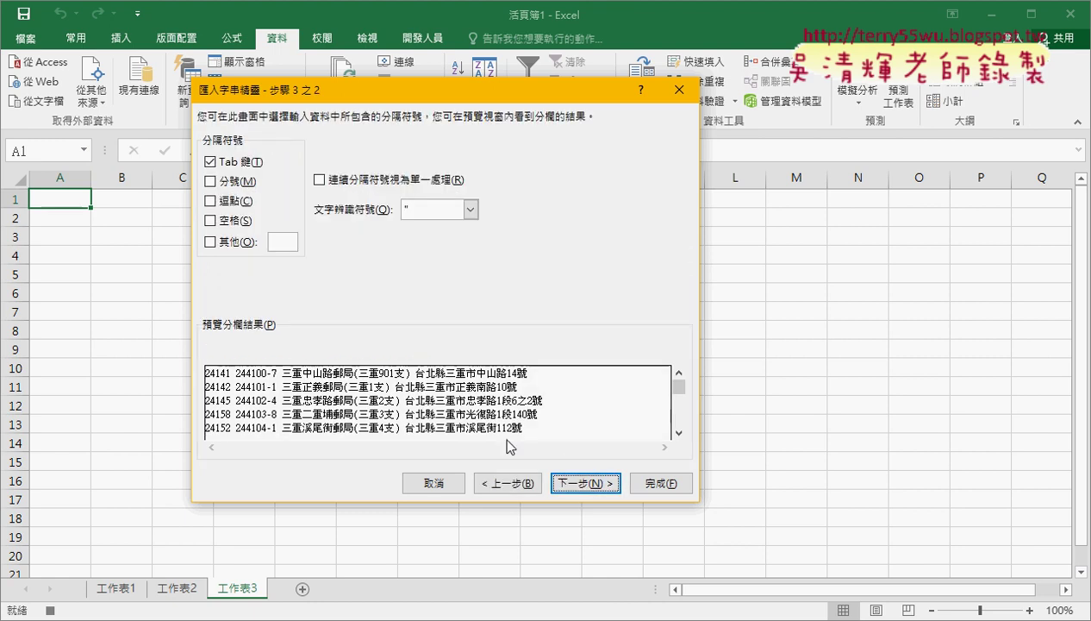
click(510, 483)
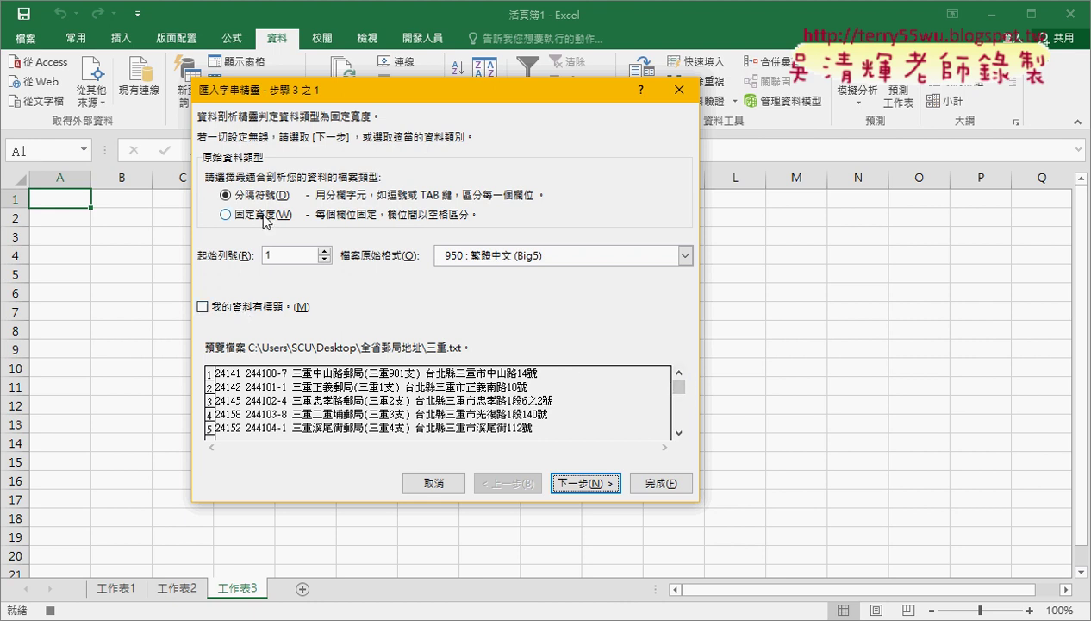
click(571, 482)
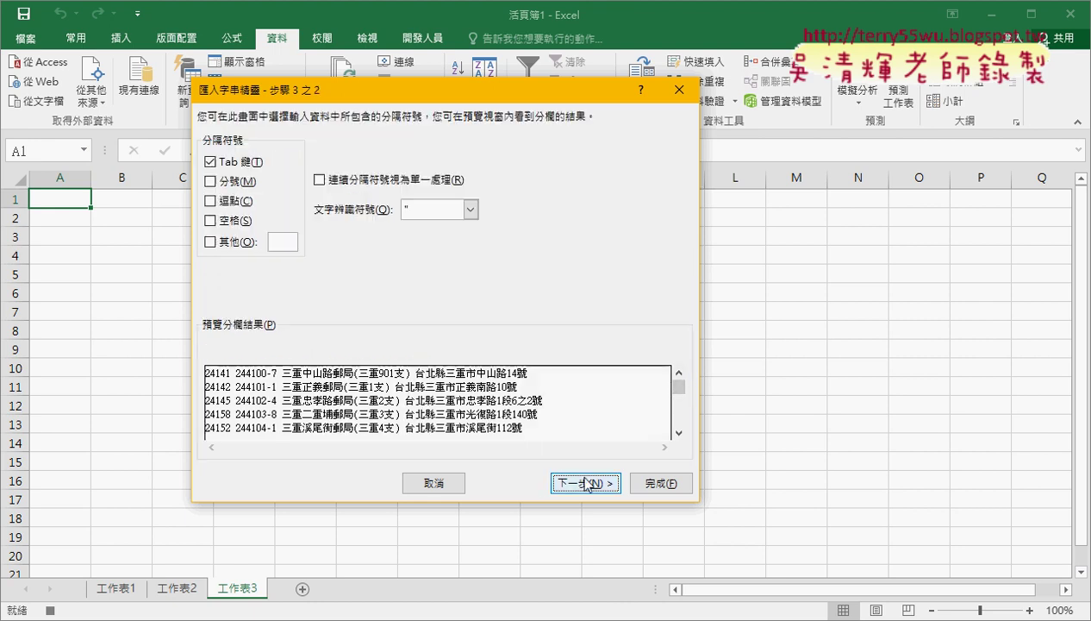
click(230, 224)
click(589, 484)
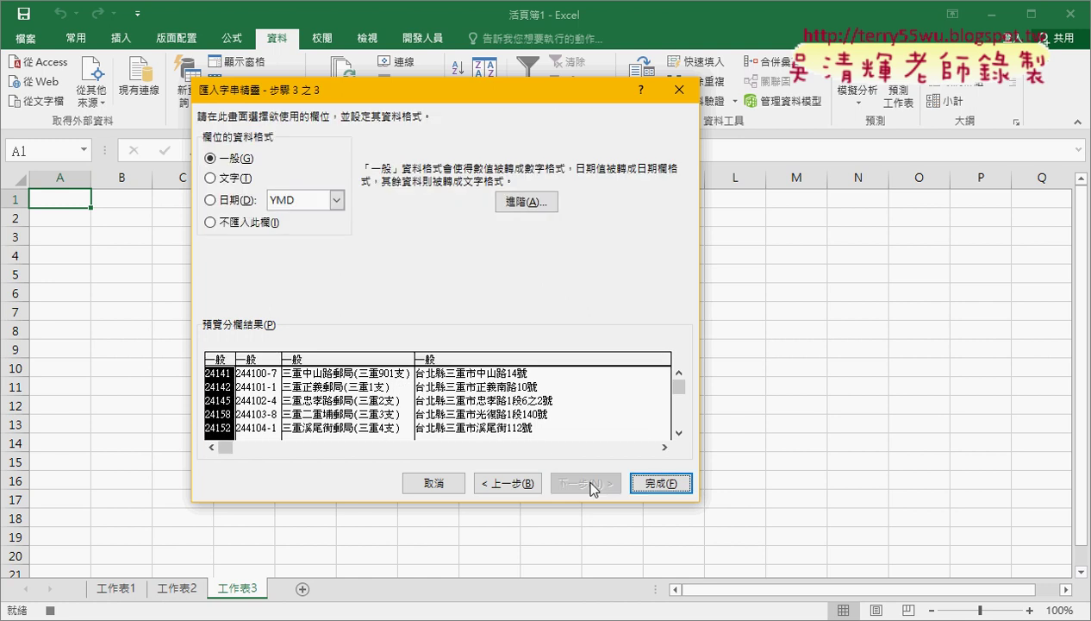
click(655, 486)
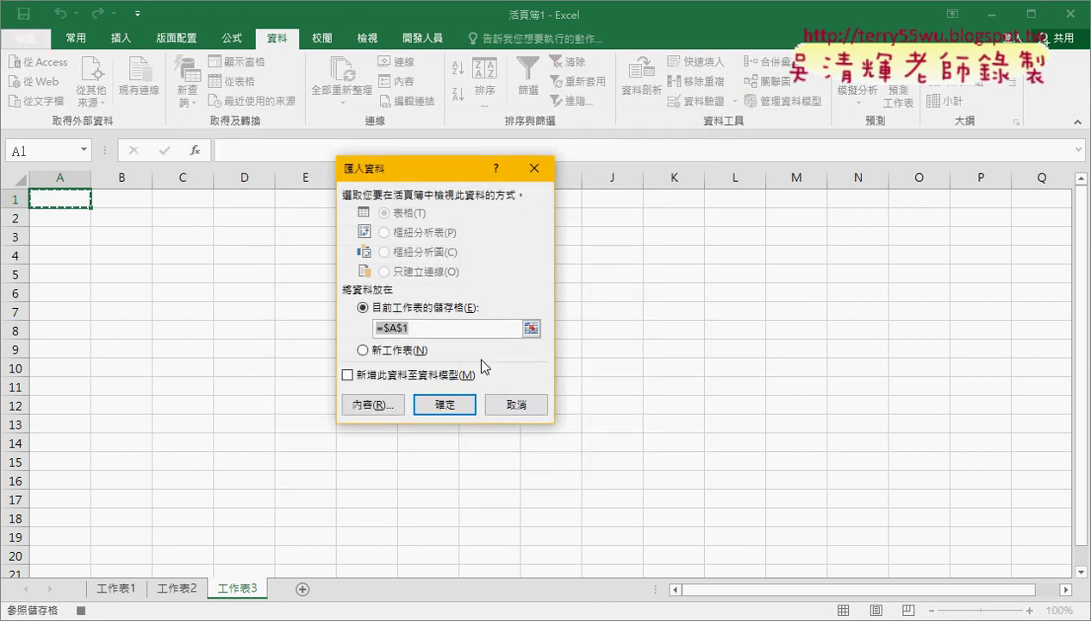
click(444, 405)
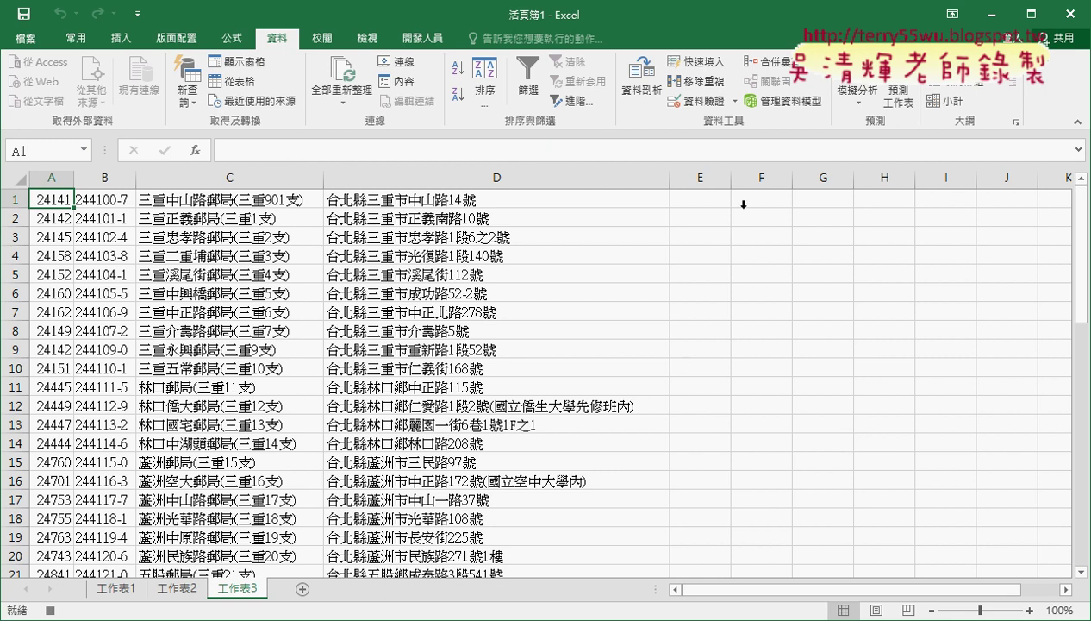
click(422, 38)
Step: Stop recording, open macro 巨集1 in the VBA editor and delete its comment lines
click(130, 62)
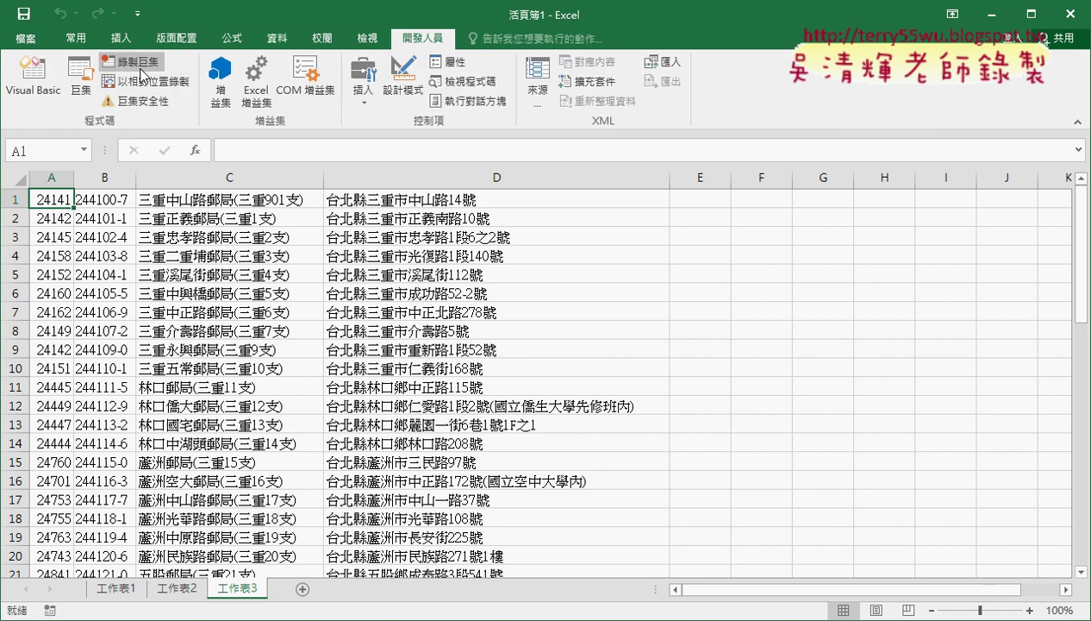
click(80, 82)
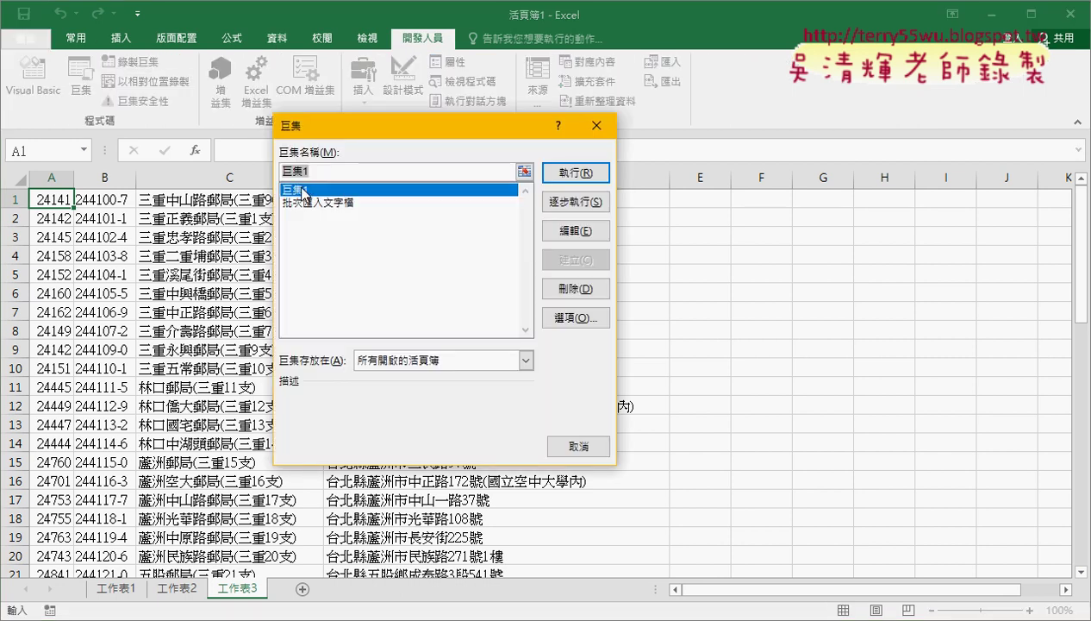
click(579, 231)
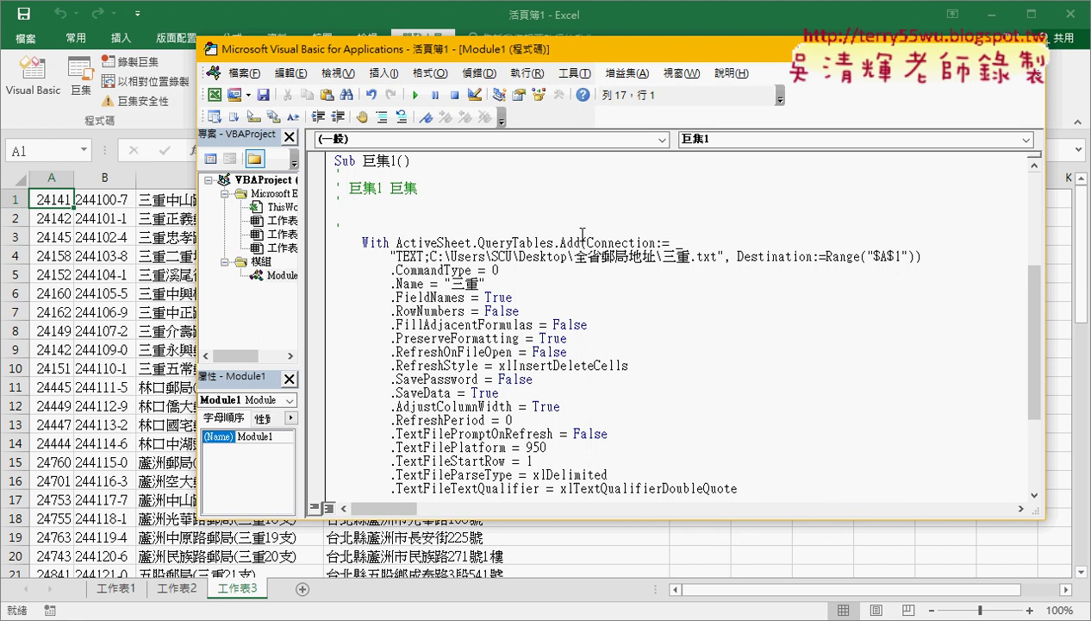
drag(324, 229, 324, 177)
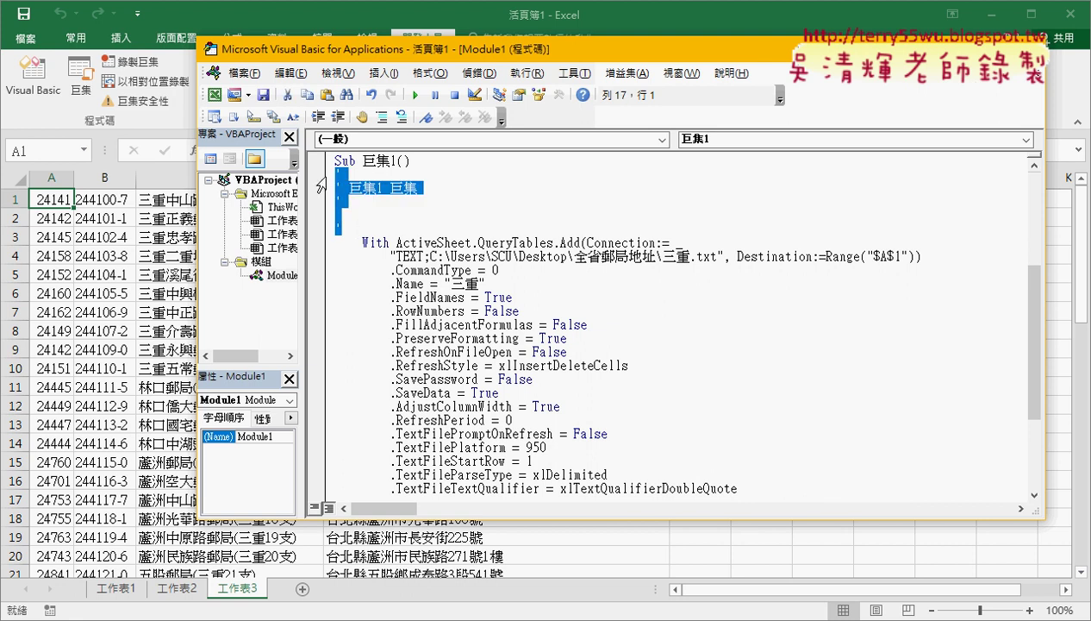
key(Delete)
scroll(397, 241, down, 2)
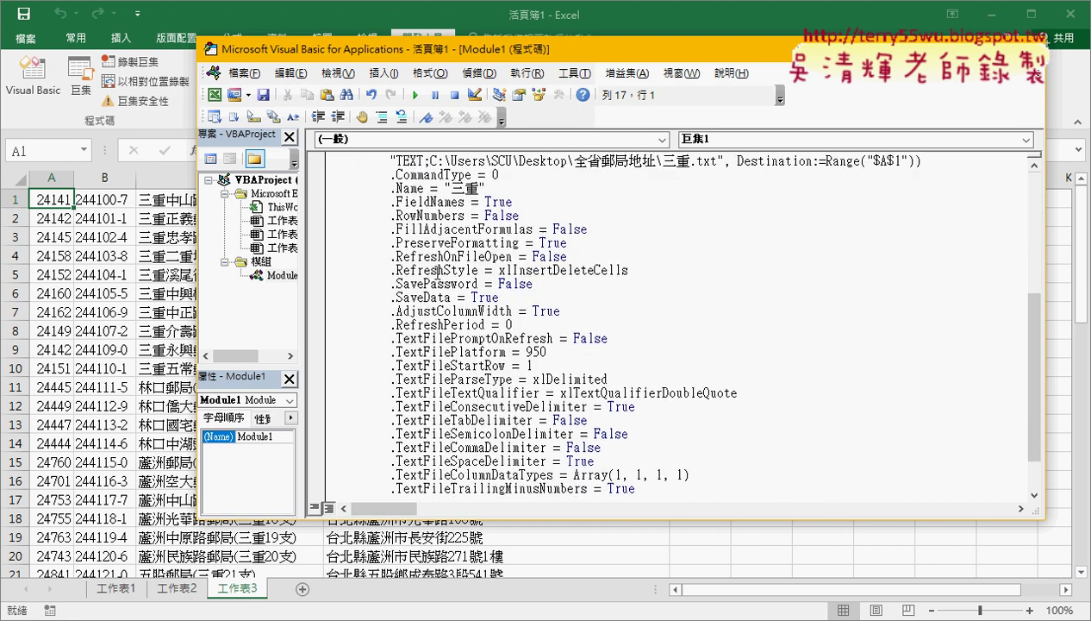
scroll(466, 449, up, 2)
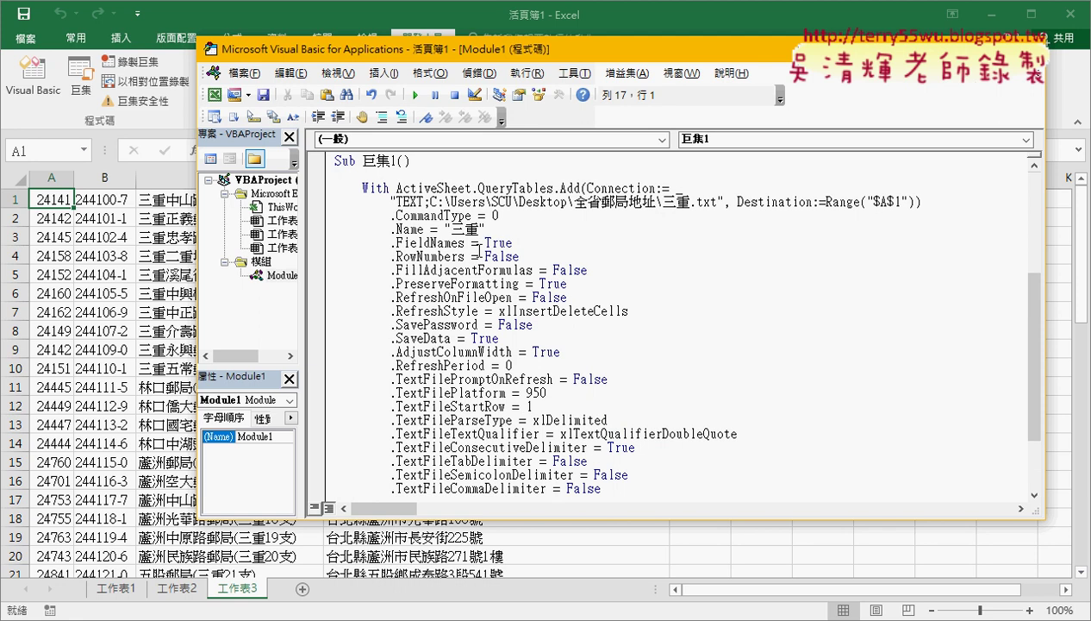
Step: Highlight QueryTables and TEXT in the code, then select the redundant property lines from .CommandType = 0
click(479, 187)
drag(479, 187, 552, 187)
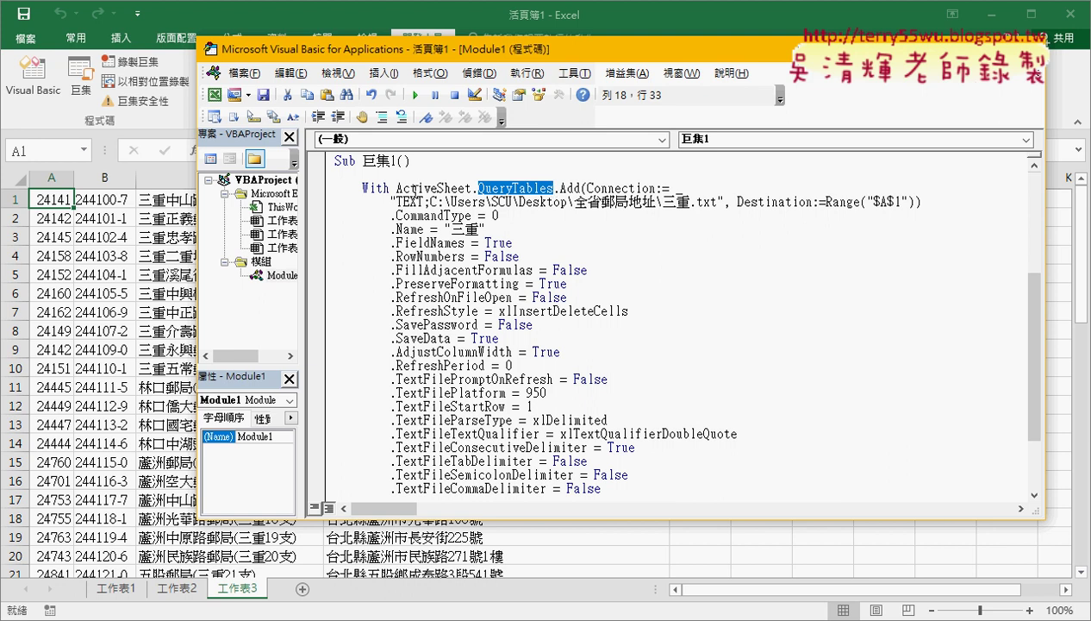
drag(395, 200, 424, 201)
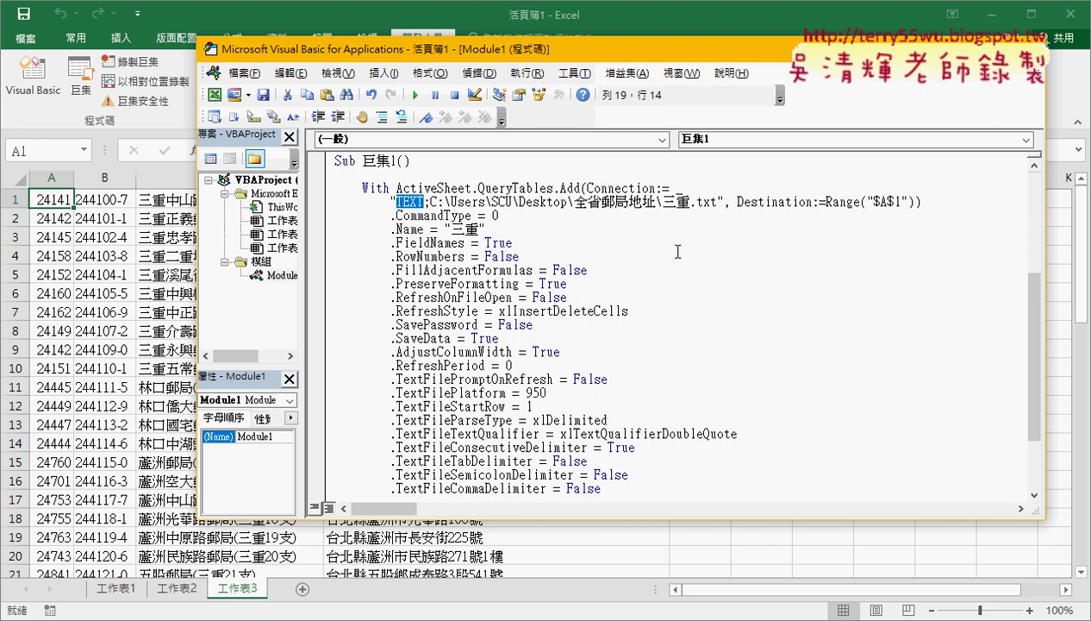
drag(508, 215, 310, 219)
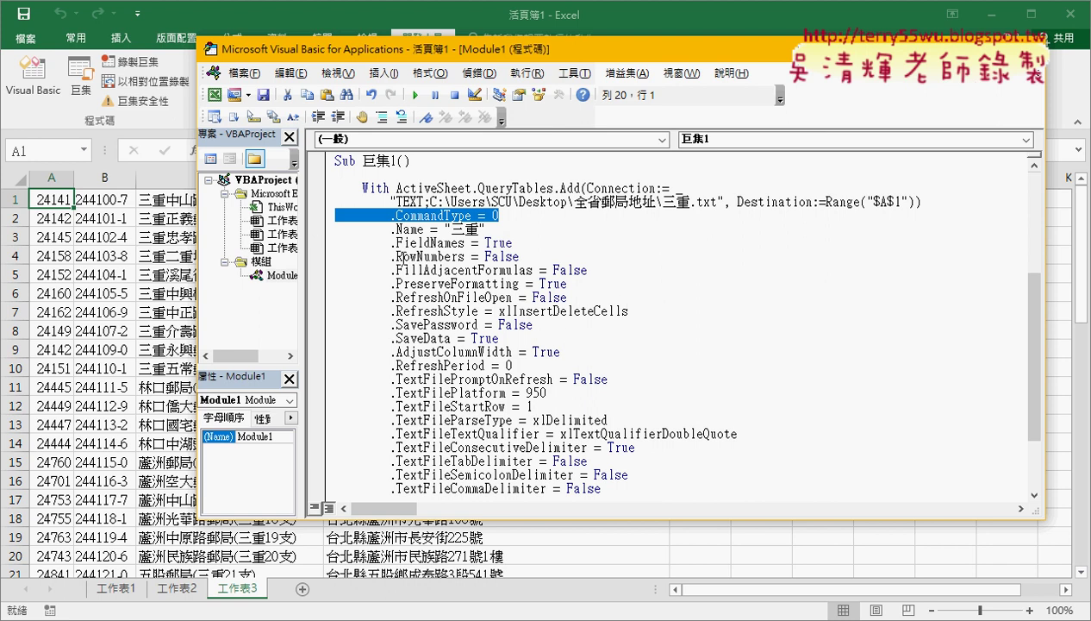
scroll(545, 372, down, 1)
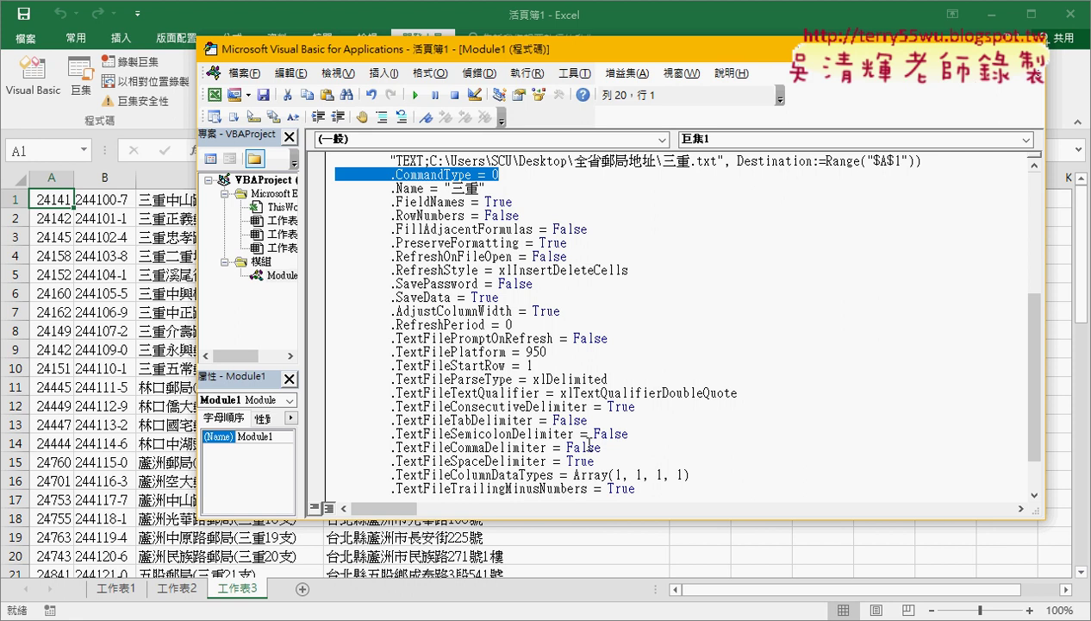
mouse_move(601, 447)
mouse_down()
mouse_move(417, 366)
mouse_move(336, 174)
mouse_up()
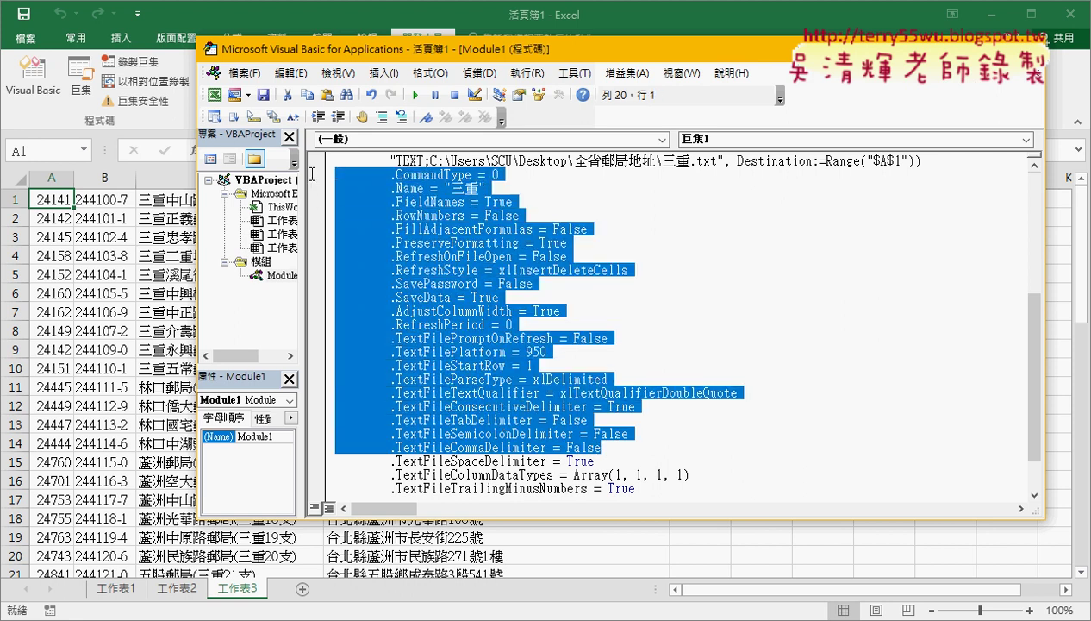
scroll(612, 356, down, 2)
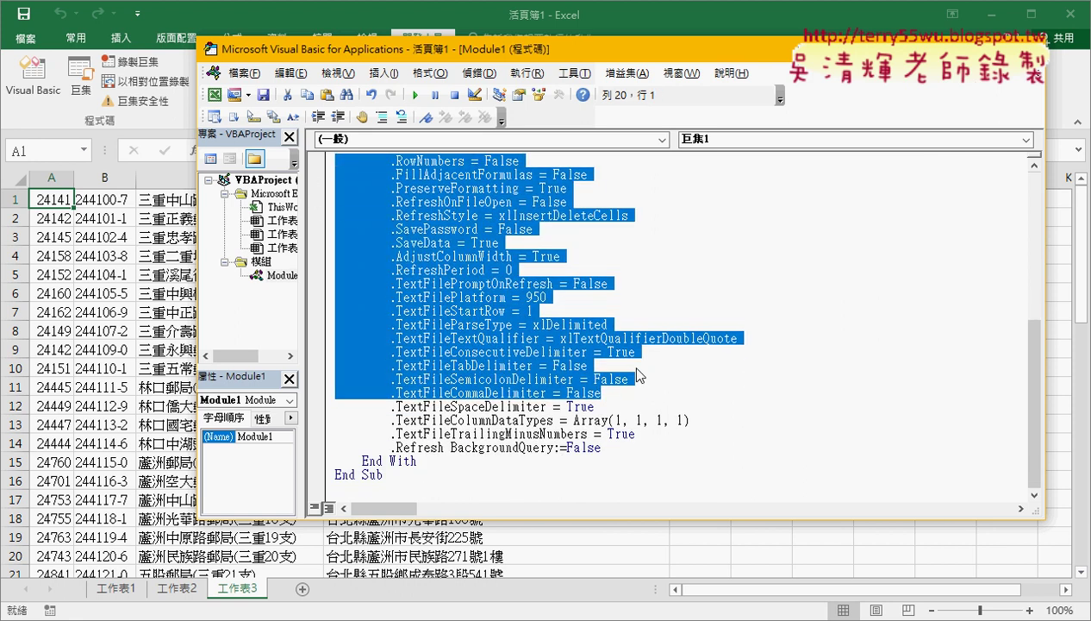
scroll(638, 372, up, 1)
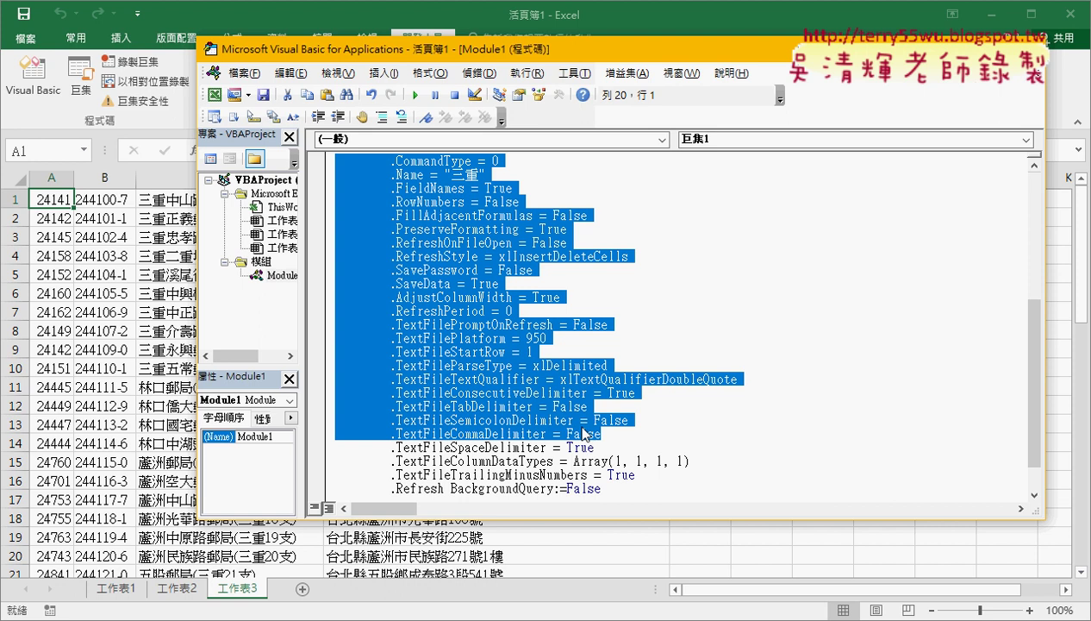
Step: Delete the selected property block and the .TextFileTrailingMinusNumbers = True line
key(Delete)
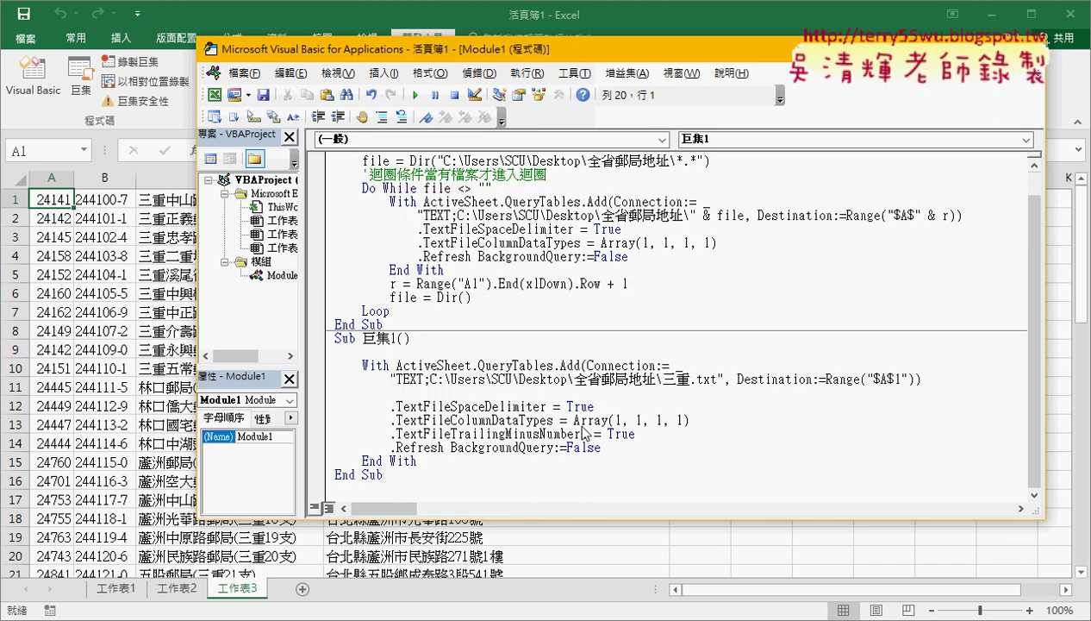
scroll(584, 433, up, 1)
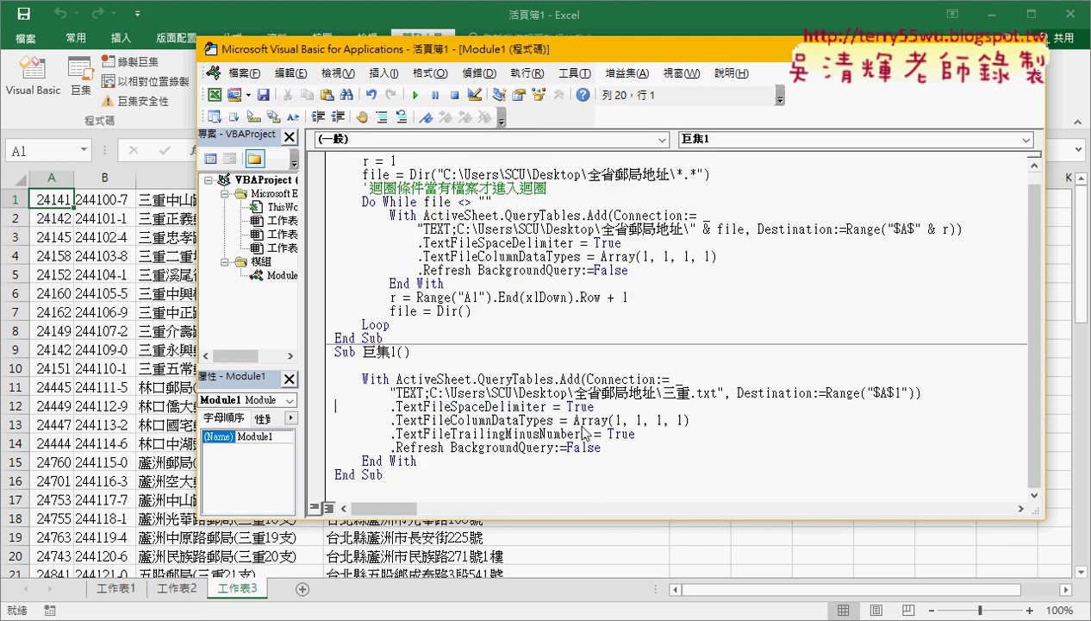
click(504, 433)
drag(645, 435, 332, 434)
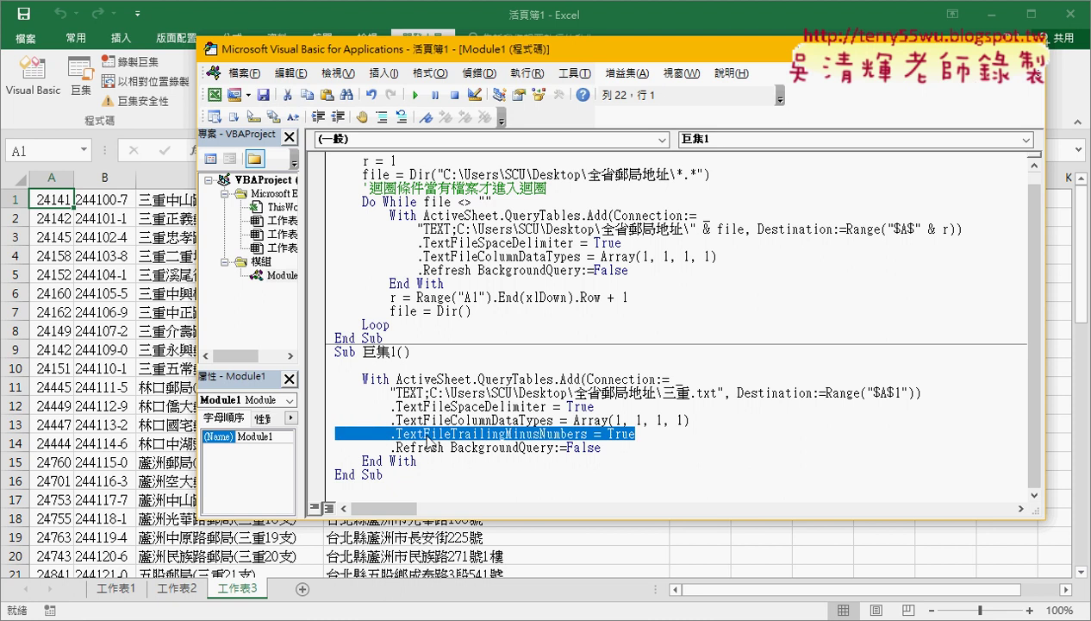
key(Delete)
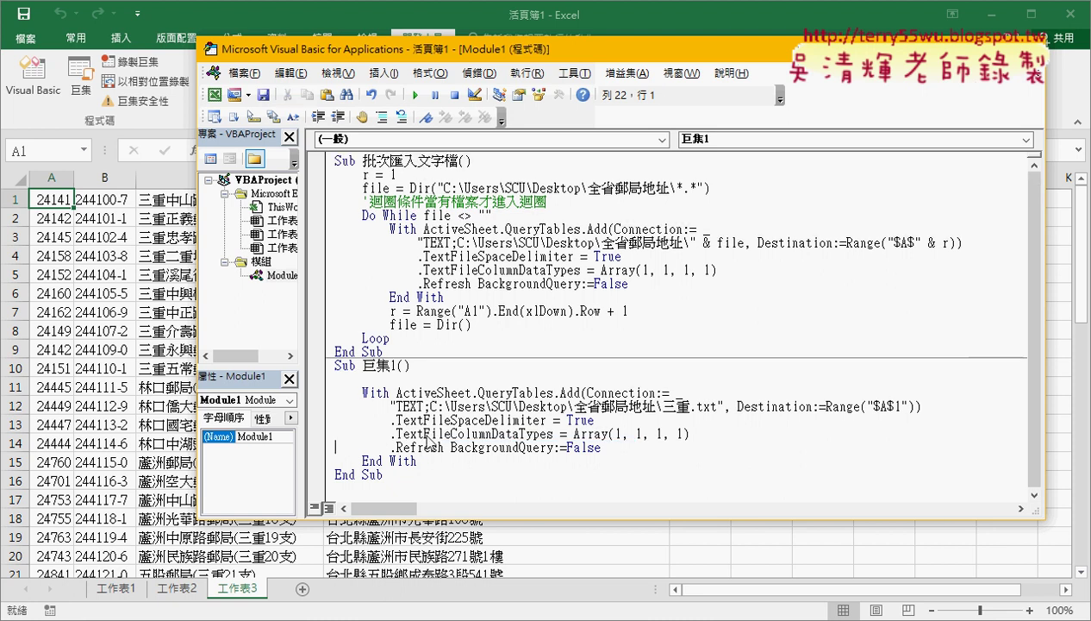
Step: Point out the Space delimiter and change the third Array column type to 9
click(463, 420)
drag(450, 420, 485, 419)
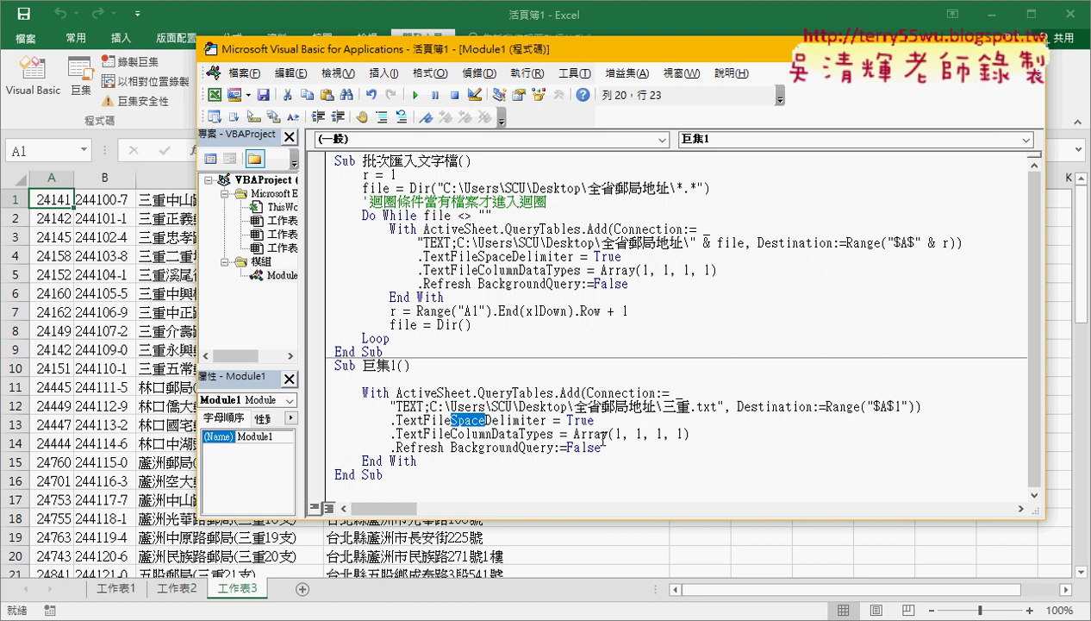
click(634, 433)
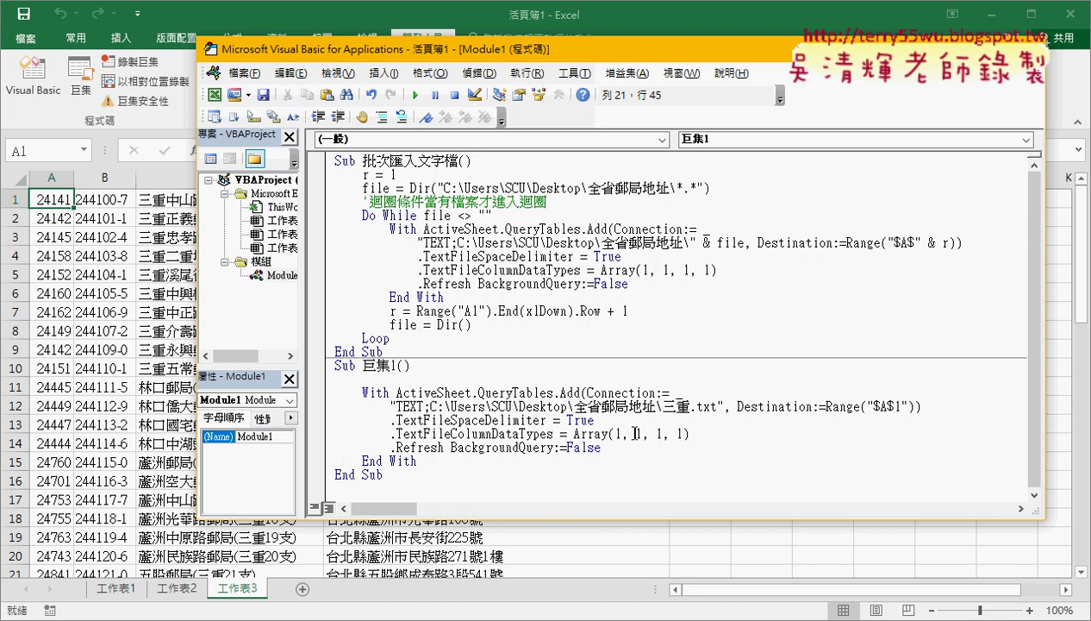
drag(684, 434, 613, 433)
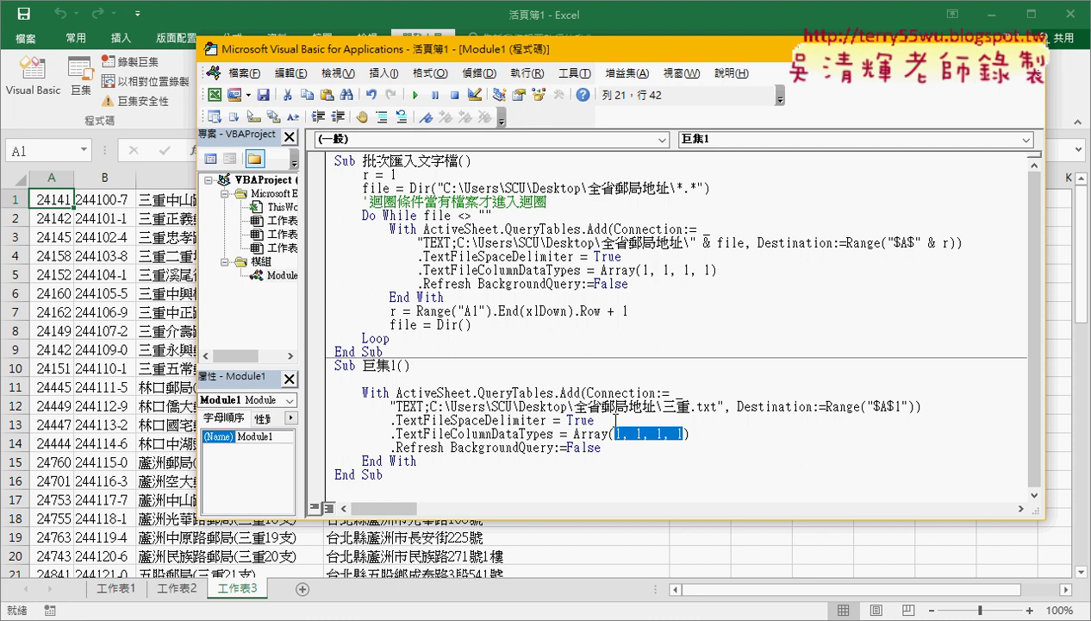
click(640, 433)
double_click(654, 433)
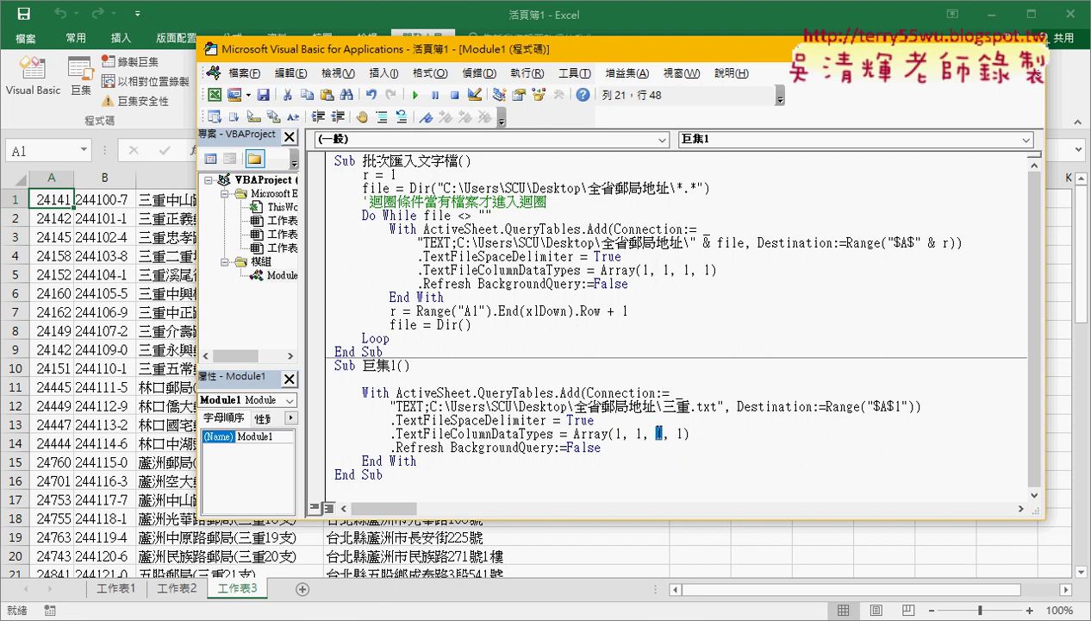
text(9)
Step: Reset that column type to 1, remove the blank line after Sub 巨集1(), and return to Excel
drag(621, 49, 709, 330)
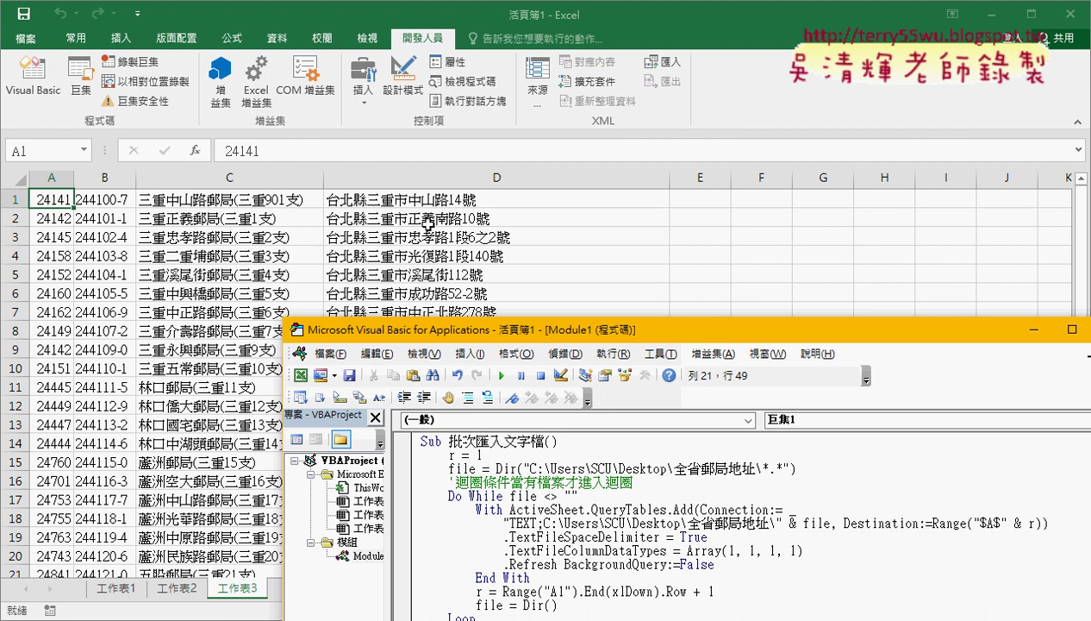
drag(448, 337, 315, 84)
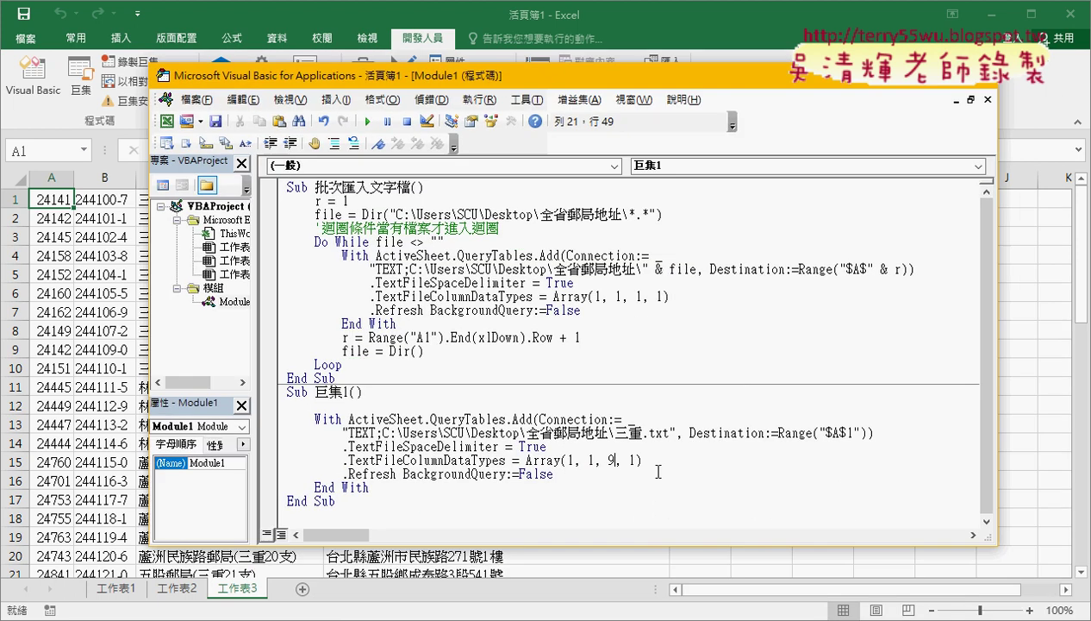
double_click(610, 460)
text(1)
click(395, 392)
key(Delete)
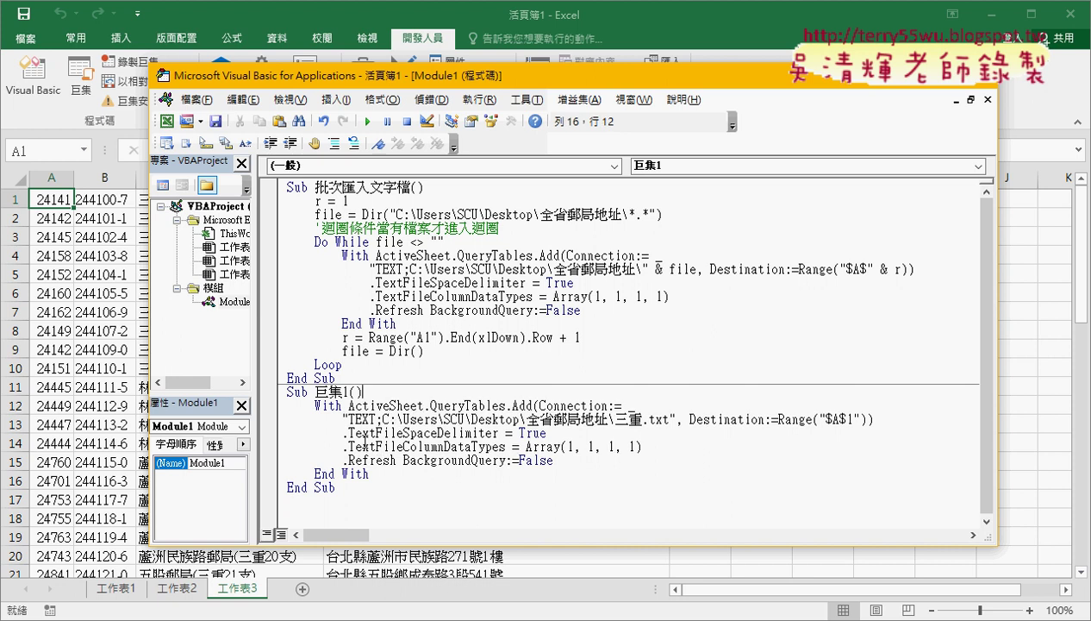
click(302, 588)
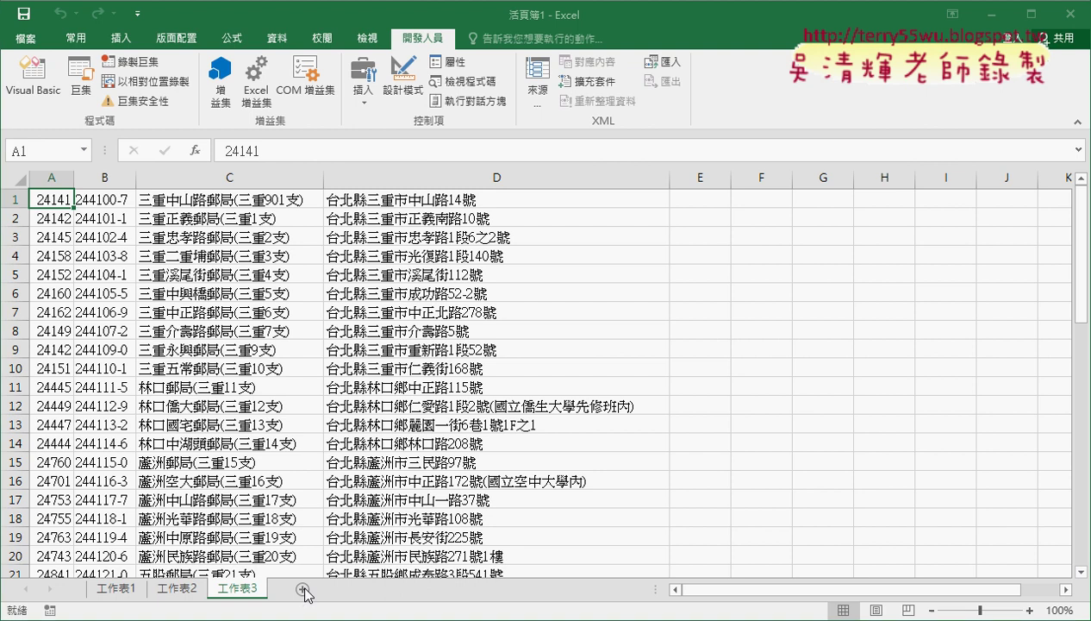
Step: Add sheet 工作表4, run 巨集1 to import the 三重 data, then select its With block
click(302, 589)
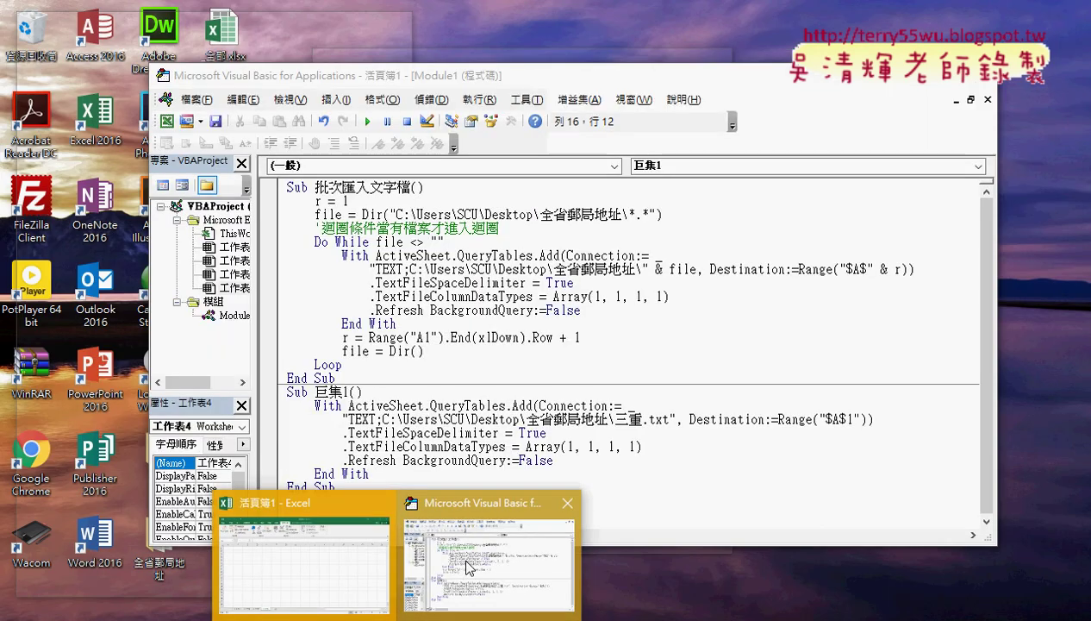
click(470, 552)
click(467, 446)
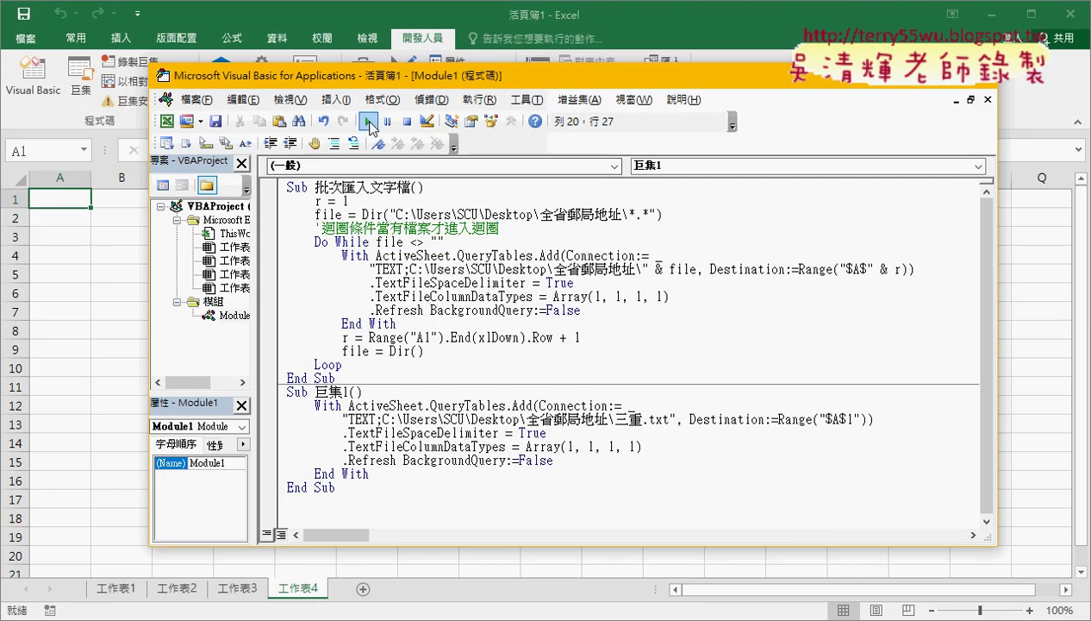
click(367, 122)
drag(385, 76, 607, 49)
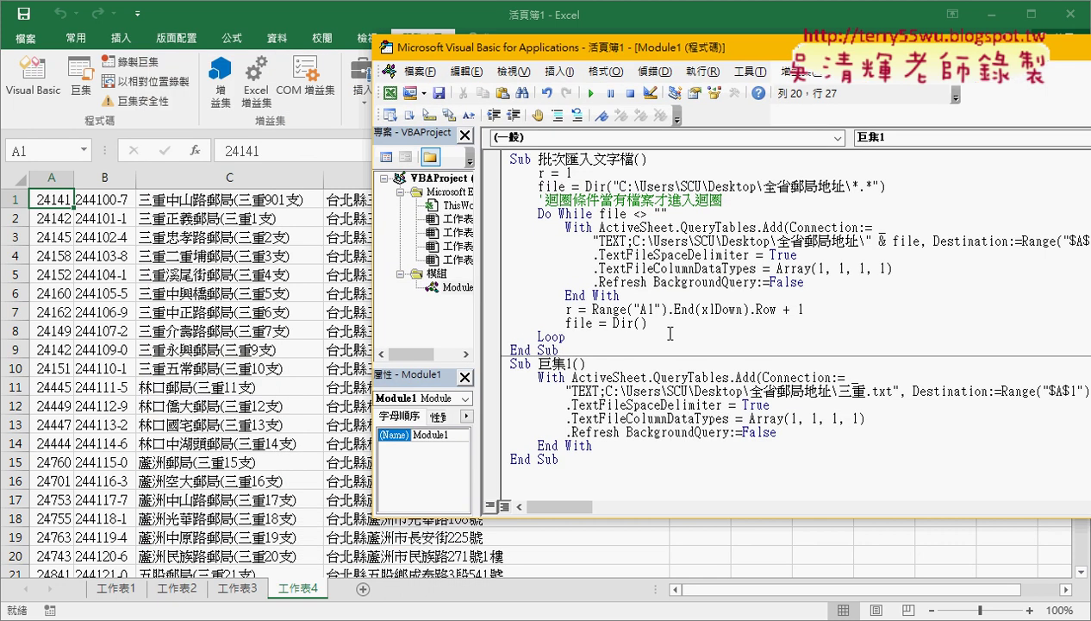
drag(593, 446, 498, 386)
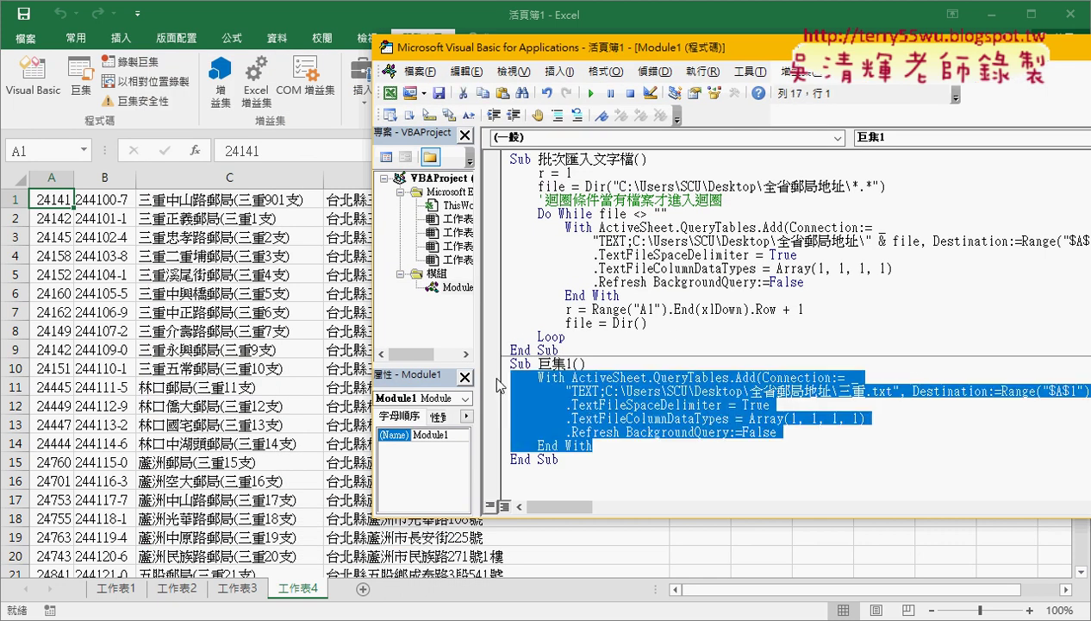
drag(746, 48, 456, 48)
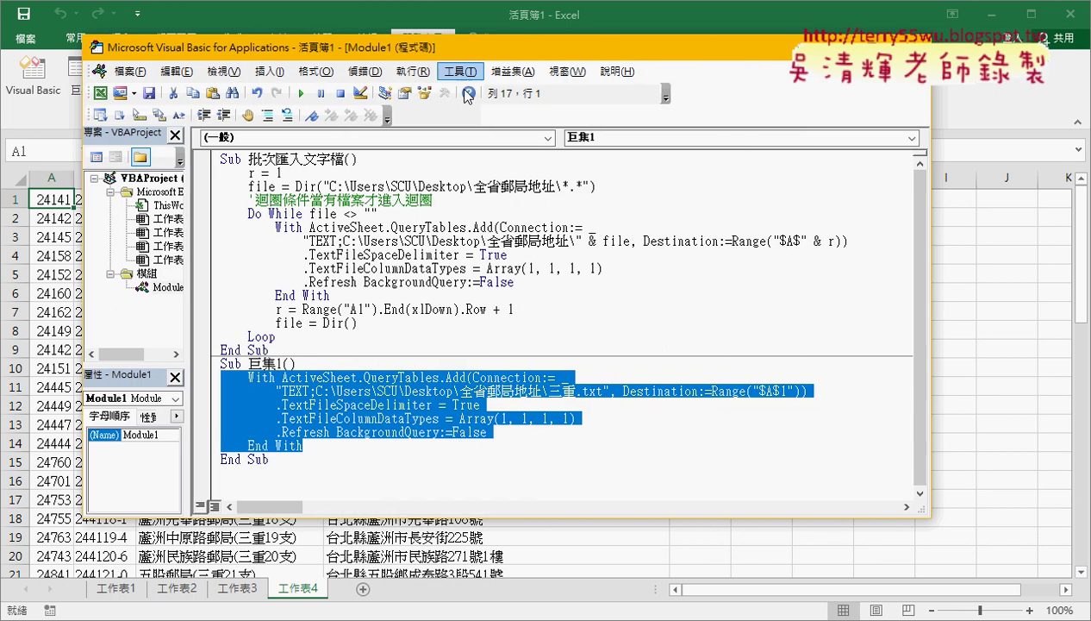
click(560, 397)
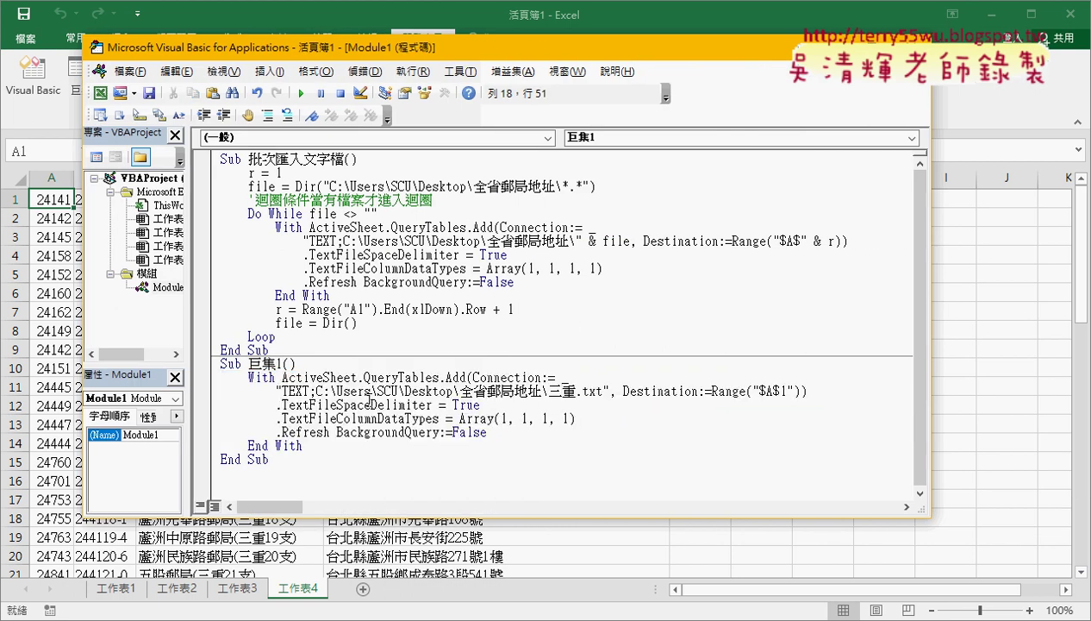
drag(318, 390, 540, 390)
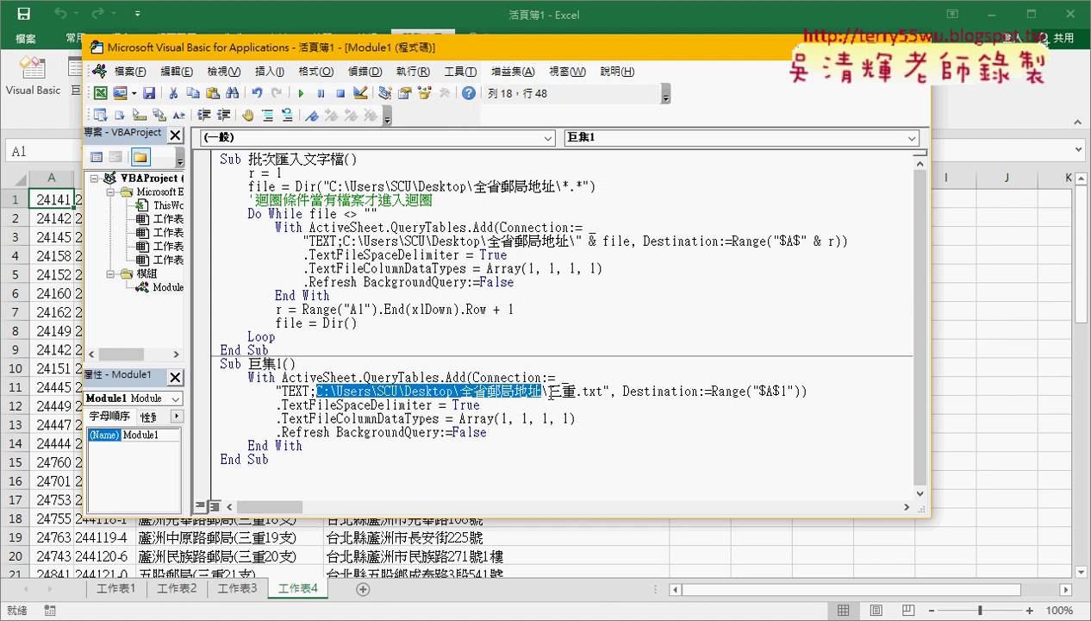
drag(548, 391, 605, 391)
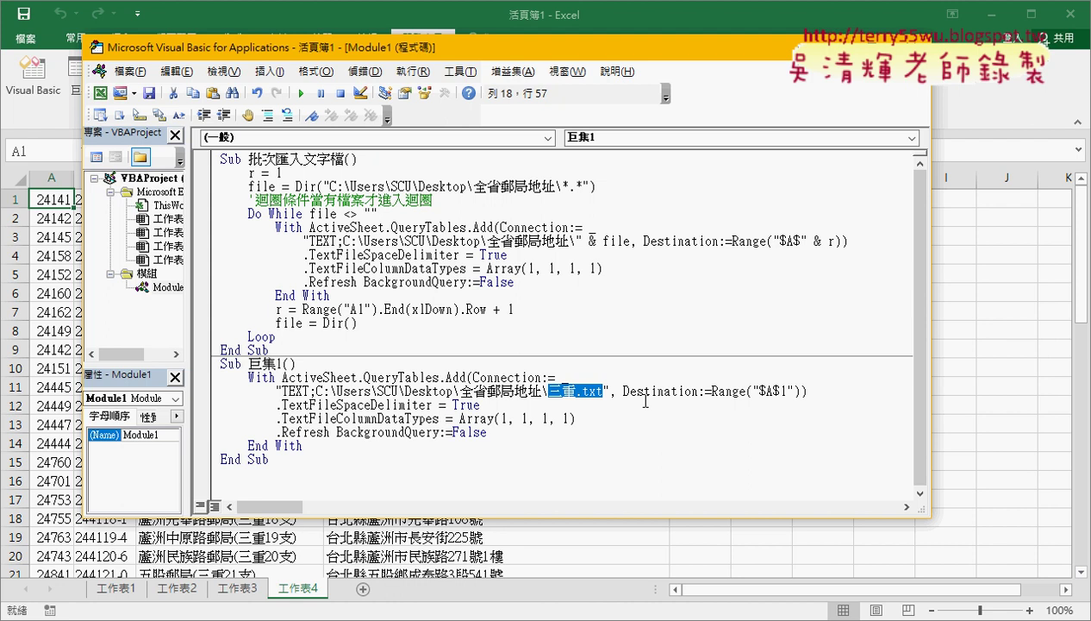
mouse_move(316, 390)
mouse_down()
mouse_move(586, 392)
mouse_move(545, 395)
mouse_up()
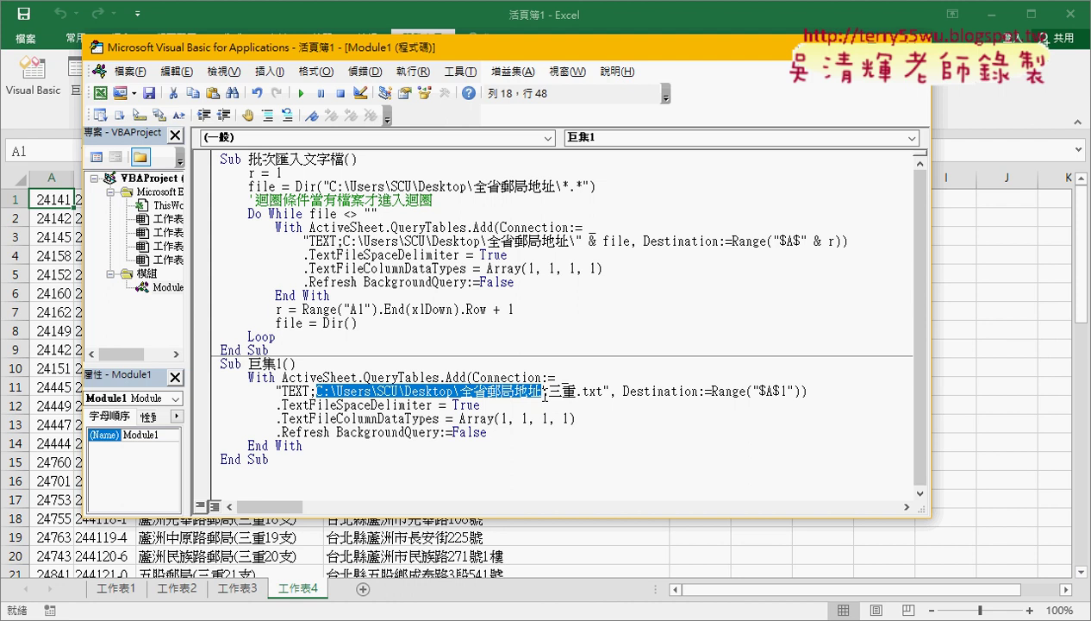
drag(616, 390, 698, 391)
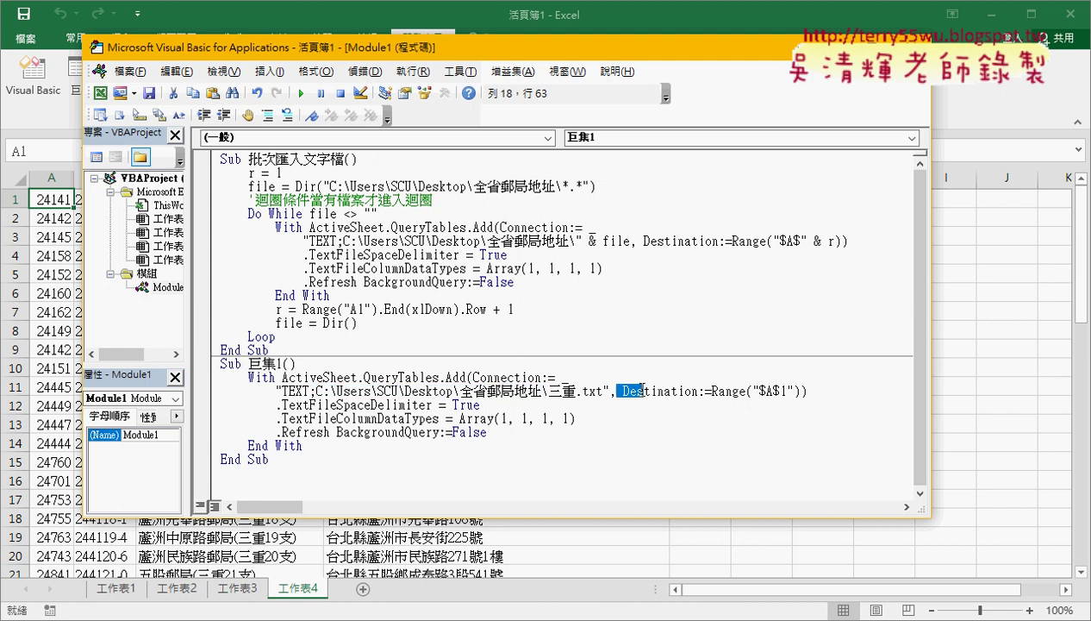
drag(778, 391, 786, 390)
drag(488, 432, 207, 415)
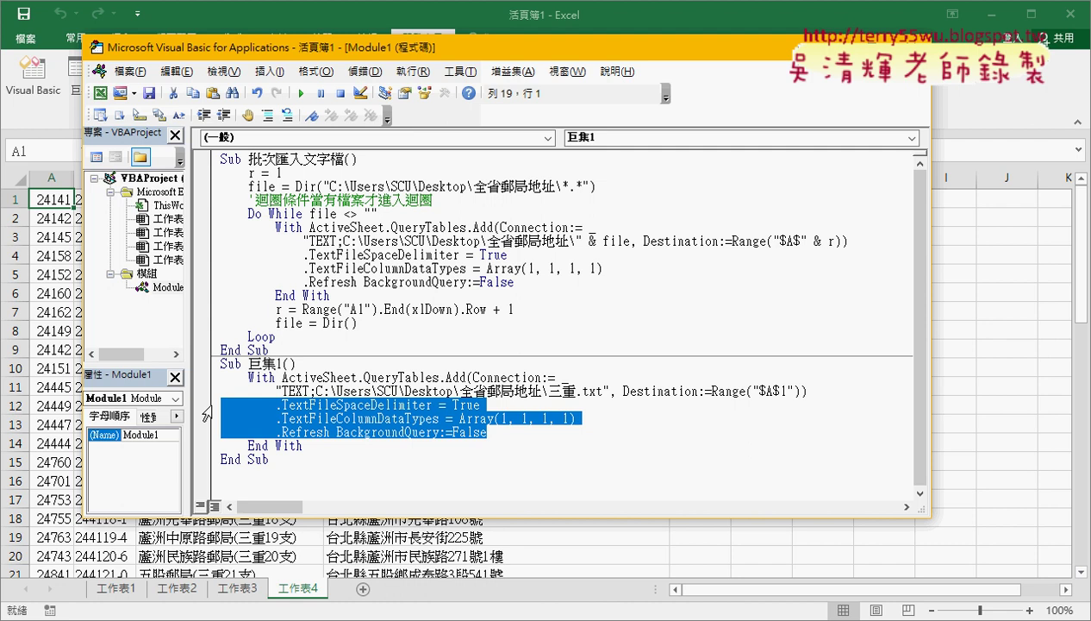
click(316, 437)
double_click(340, 404)
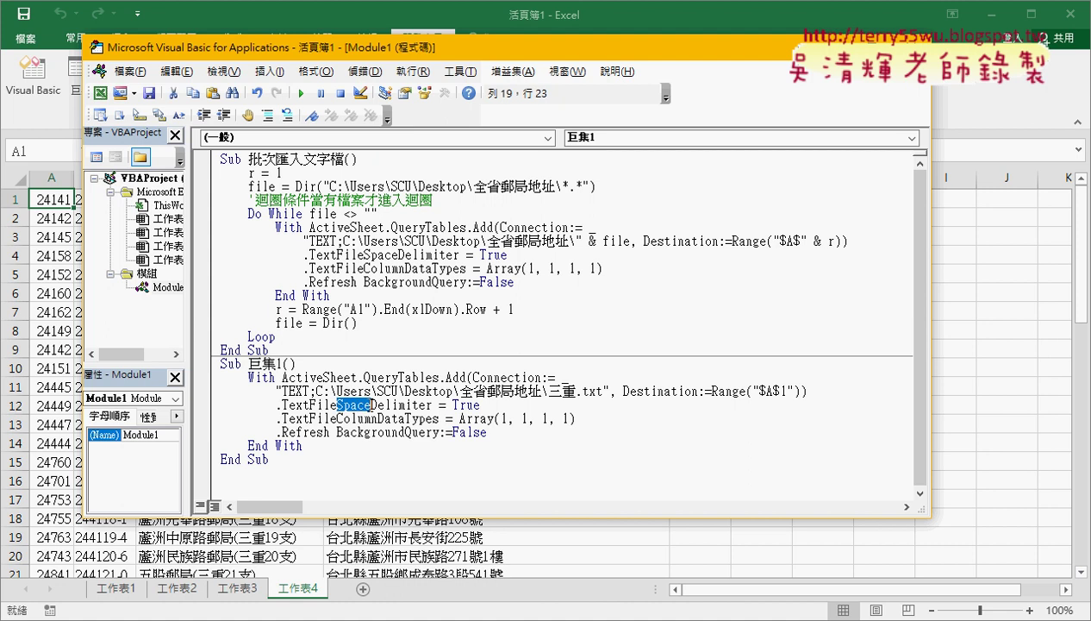
double_click(466, 405)
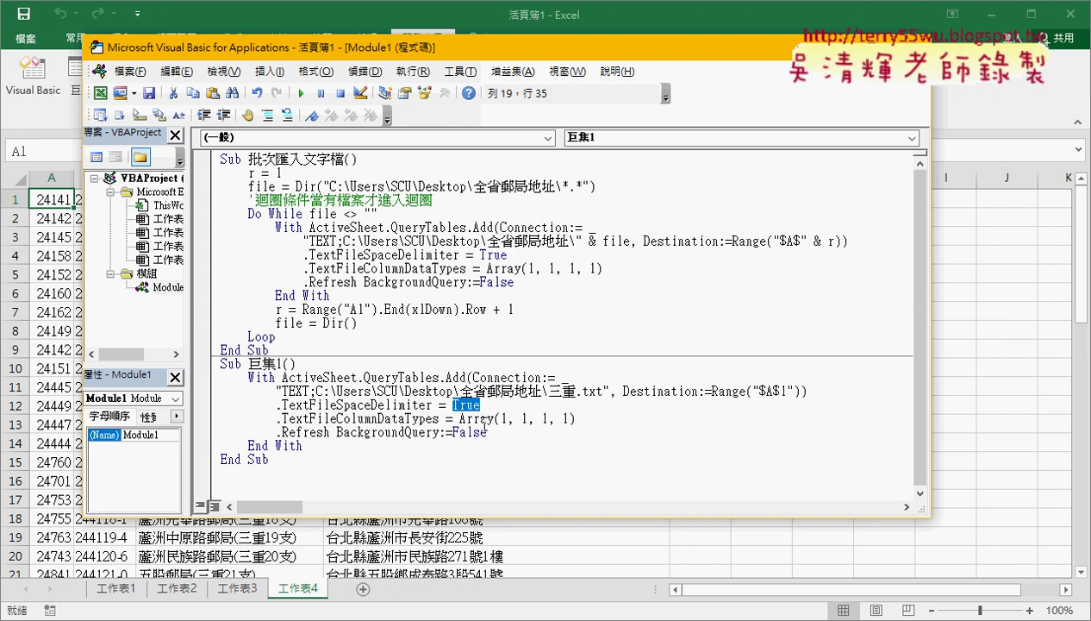
double_click(551, 394)
drag(308, 391, 552, 391)
click(556, 391)
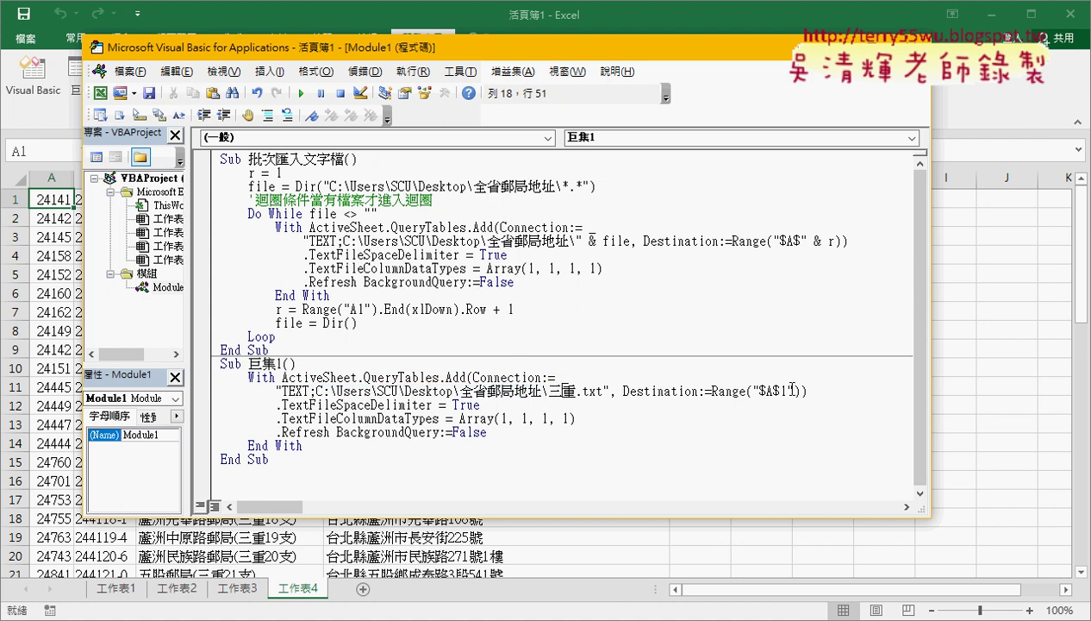
drag(794, 390, 622, 391)
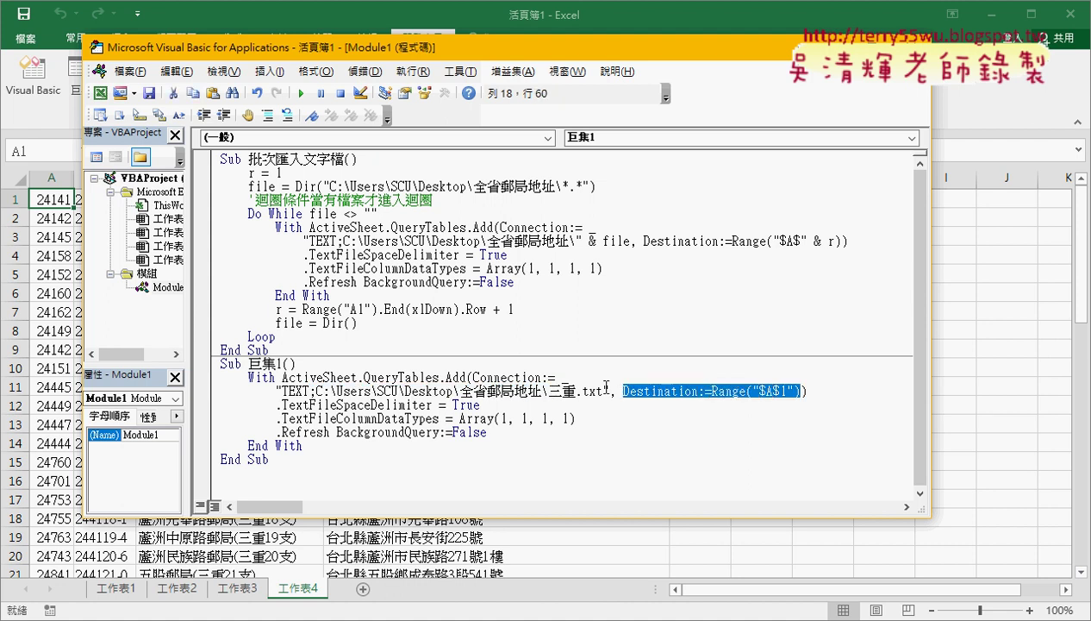